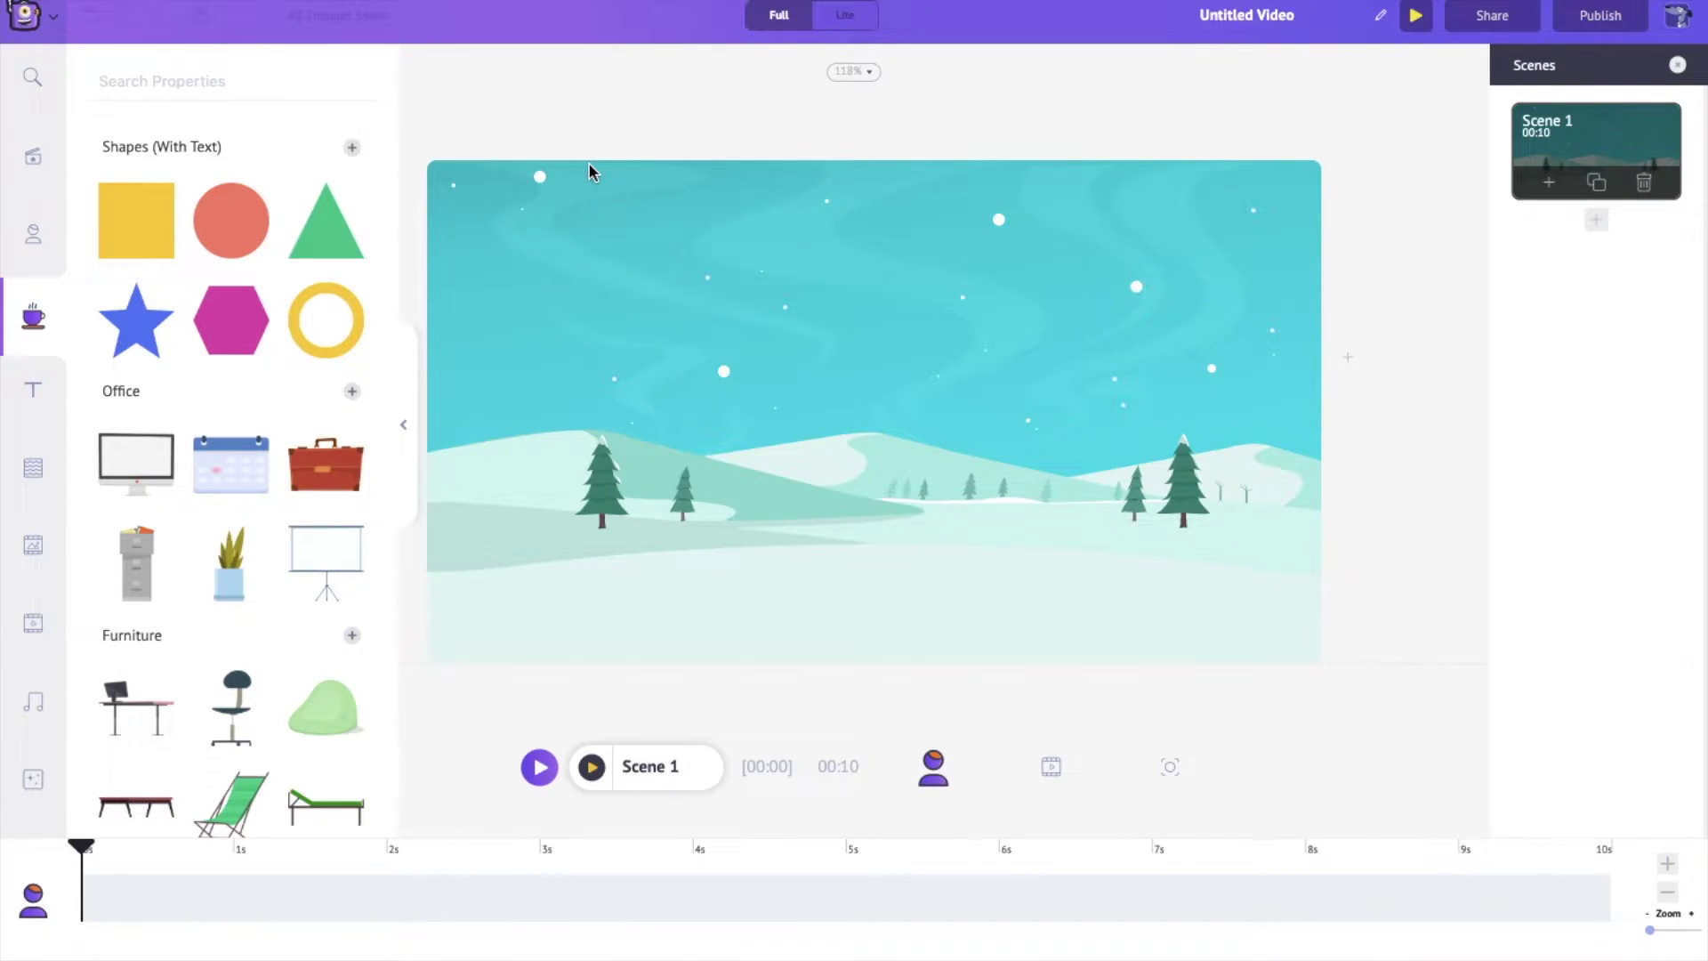
# Add the Santa sleigh silhouette from the property library to the scene.
pyautogui.click(255, 84)
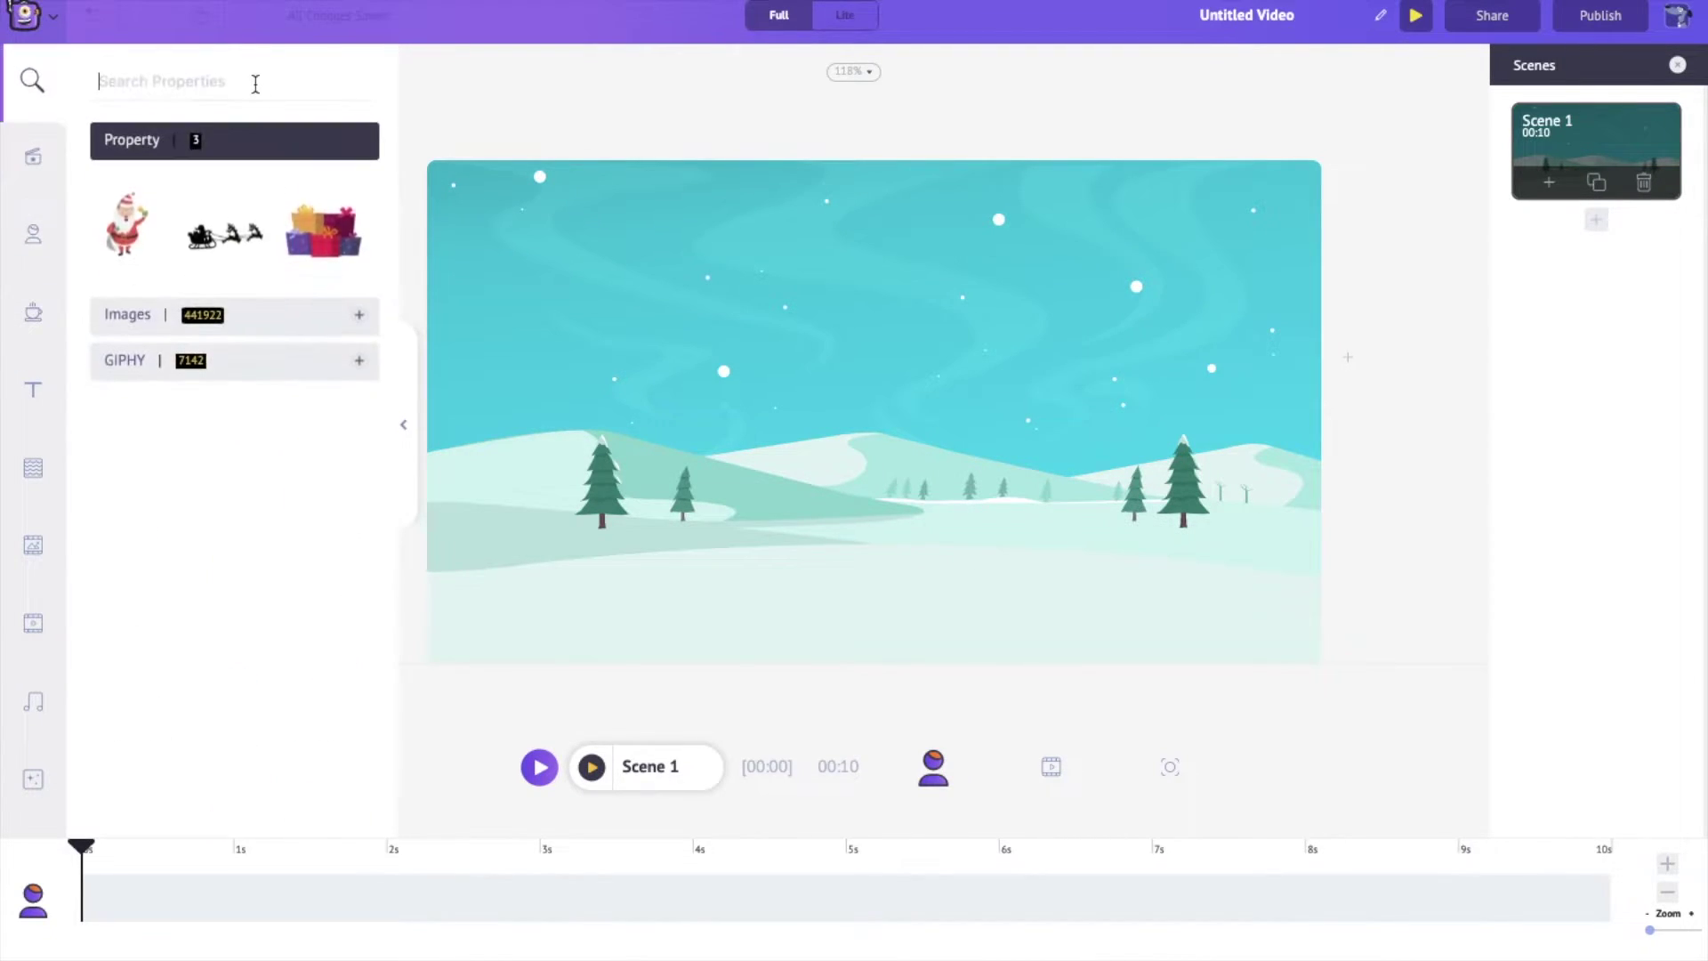
pyautogui.click(230, 217)
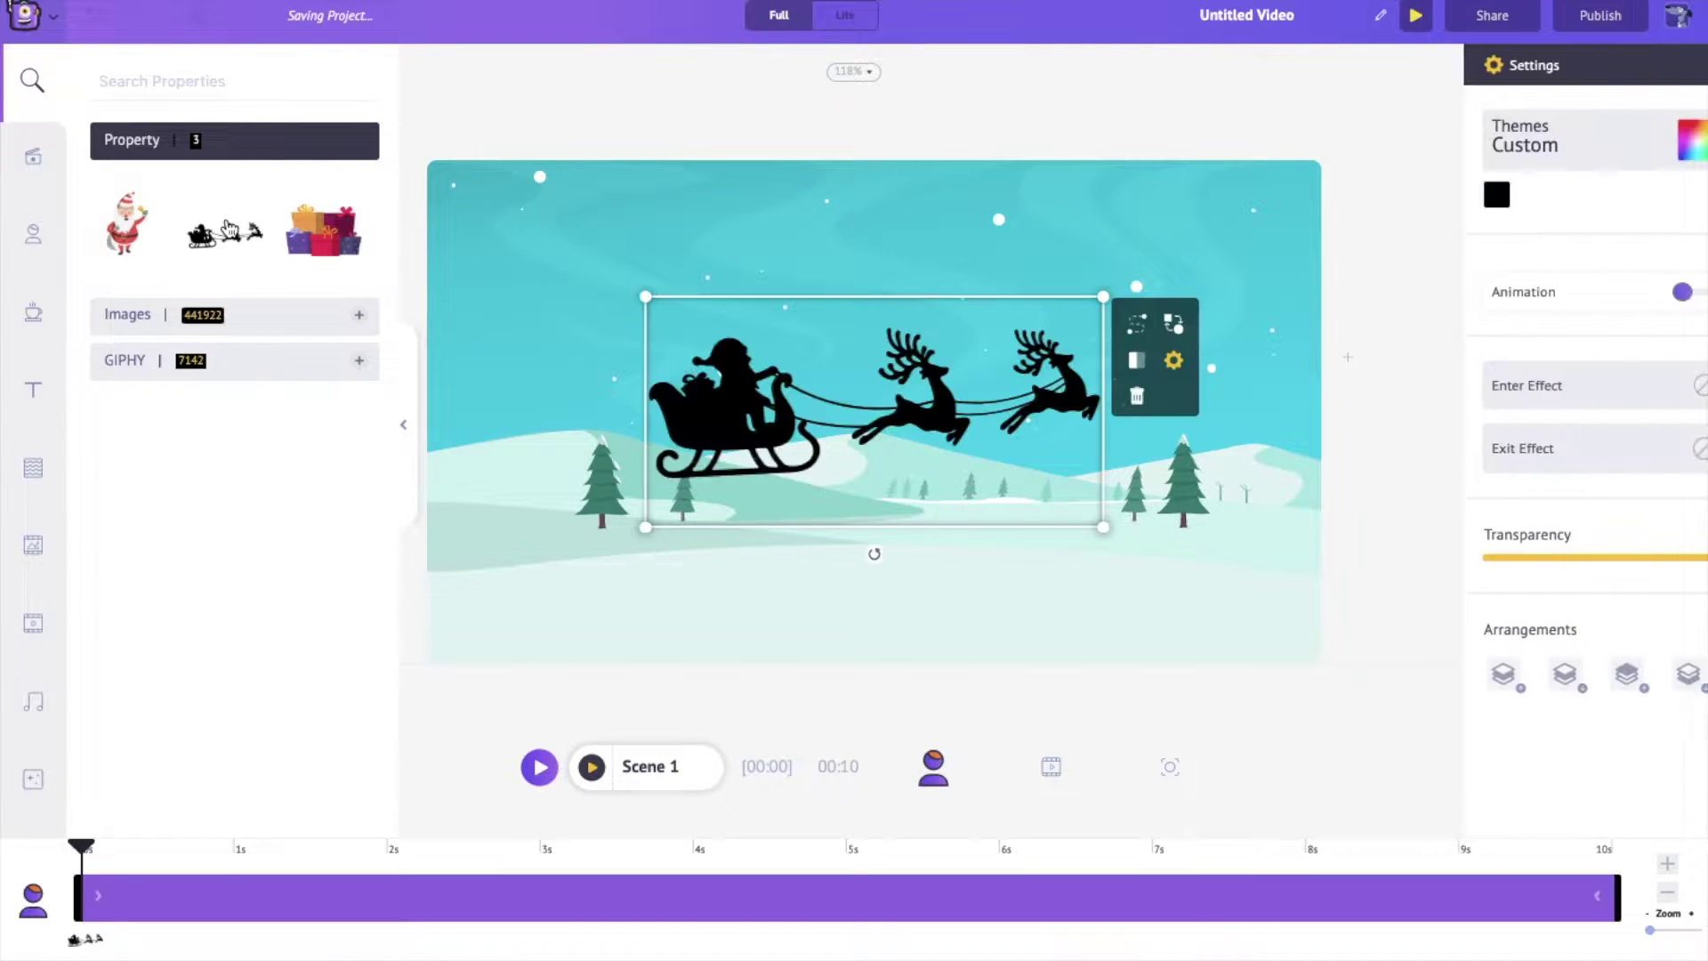
pyautogui.click(410, 432)
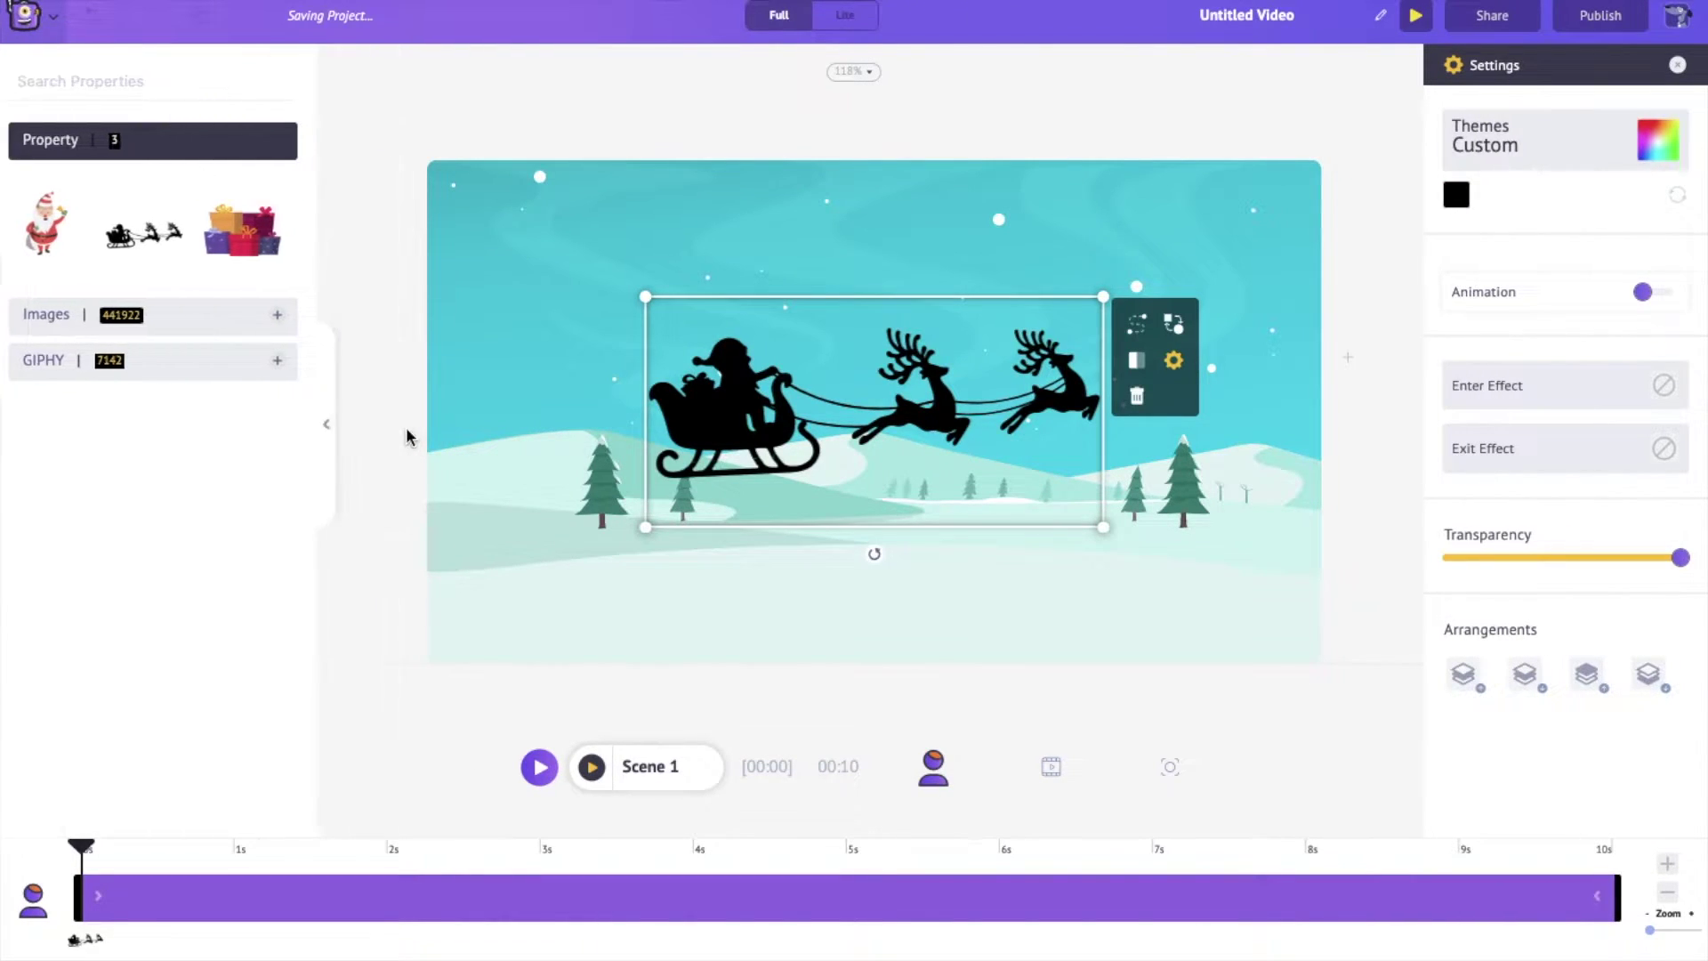
# Shrink the sleigh and park it just outside the scene's left edge.
pyautogui.moveTo(643, 290); pyautogui.dragTo(865, 514)
pyautogui.click(900, 469)
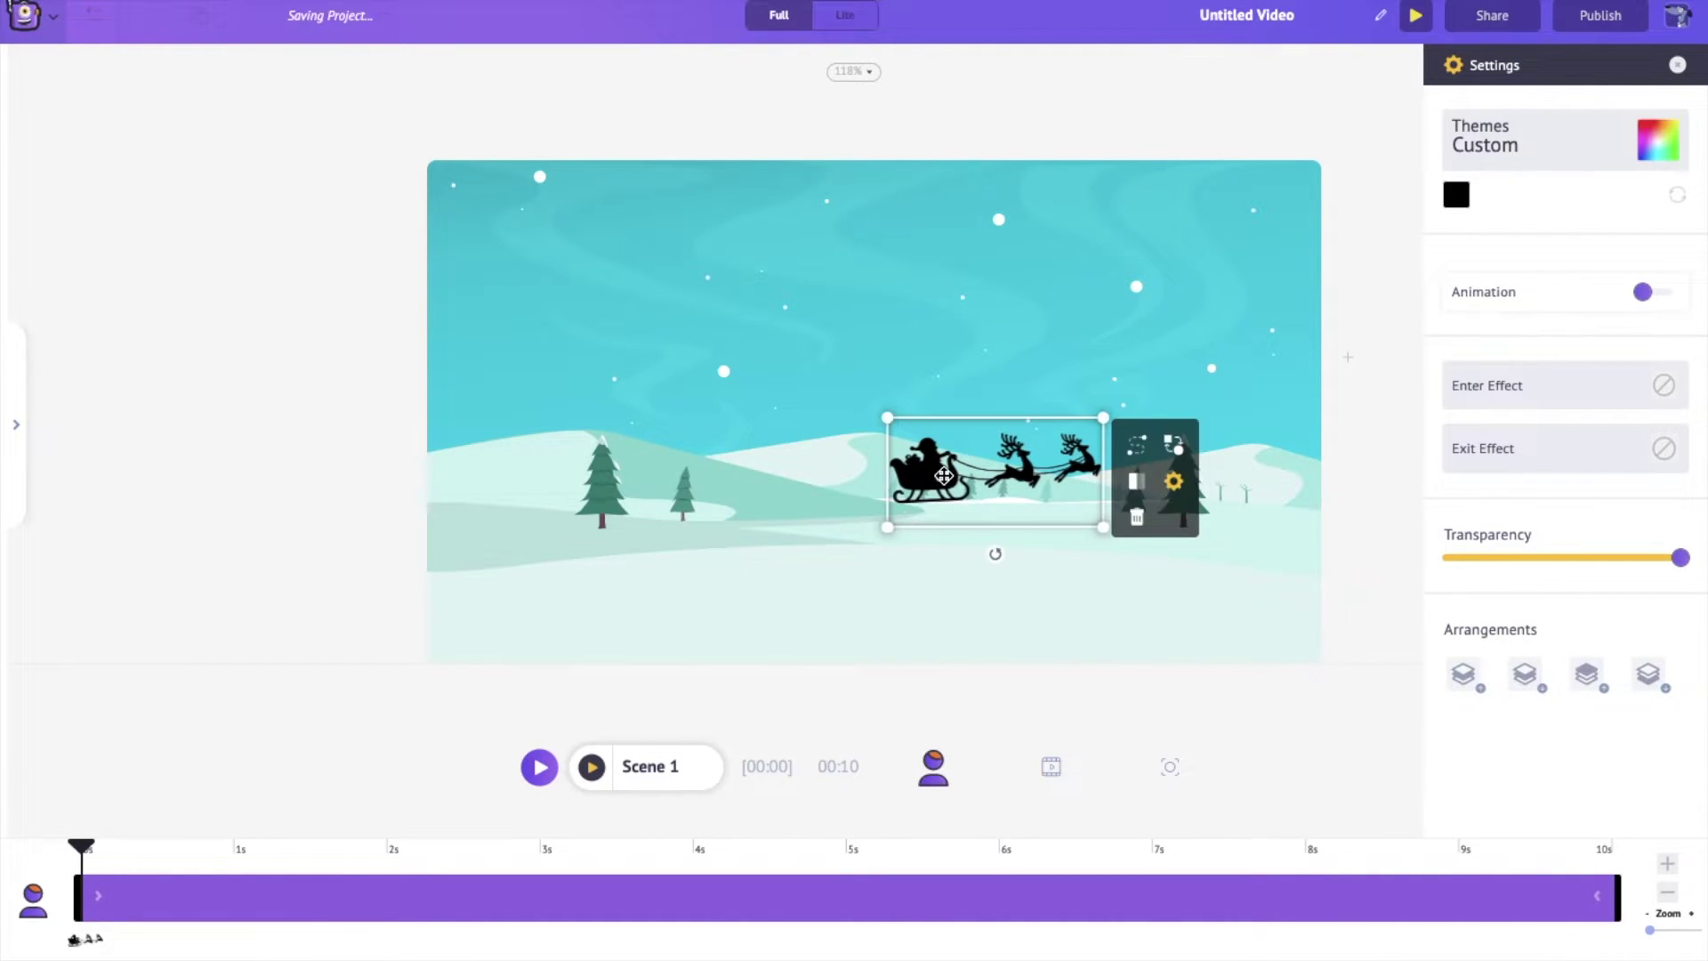
pyautogui.moveTo(945, 475); pyautogui.dragTo(209, 378)
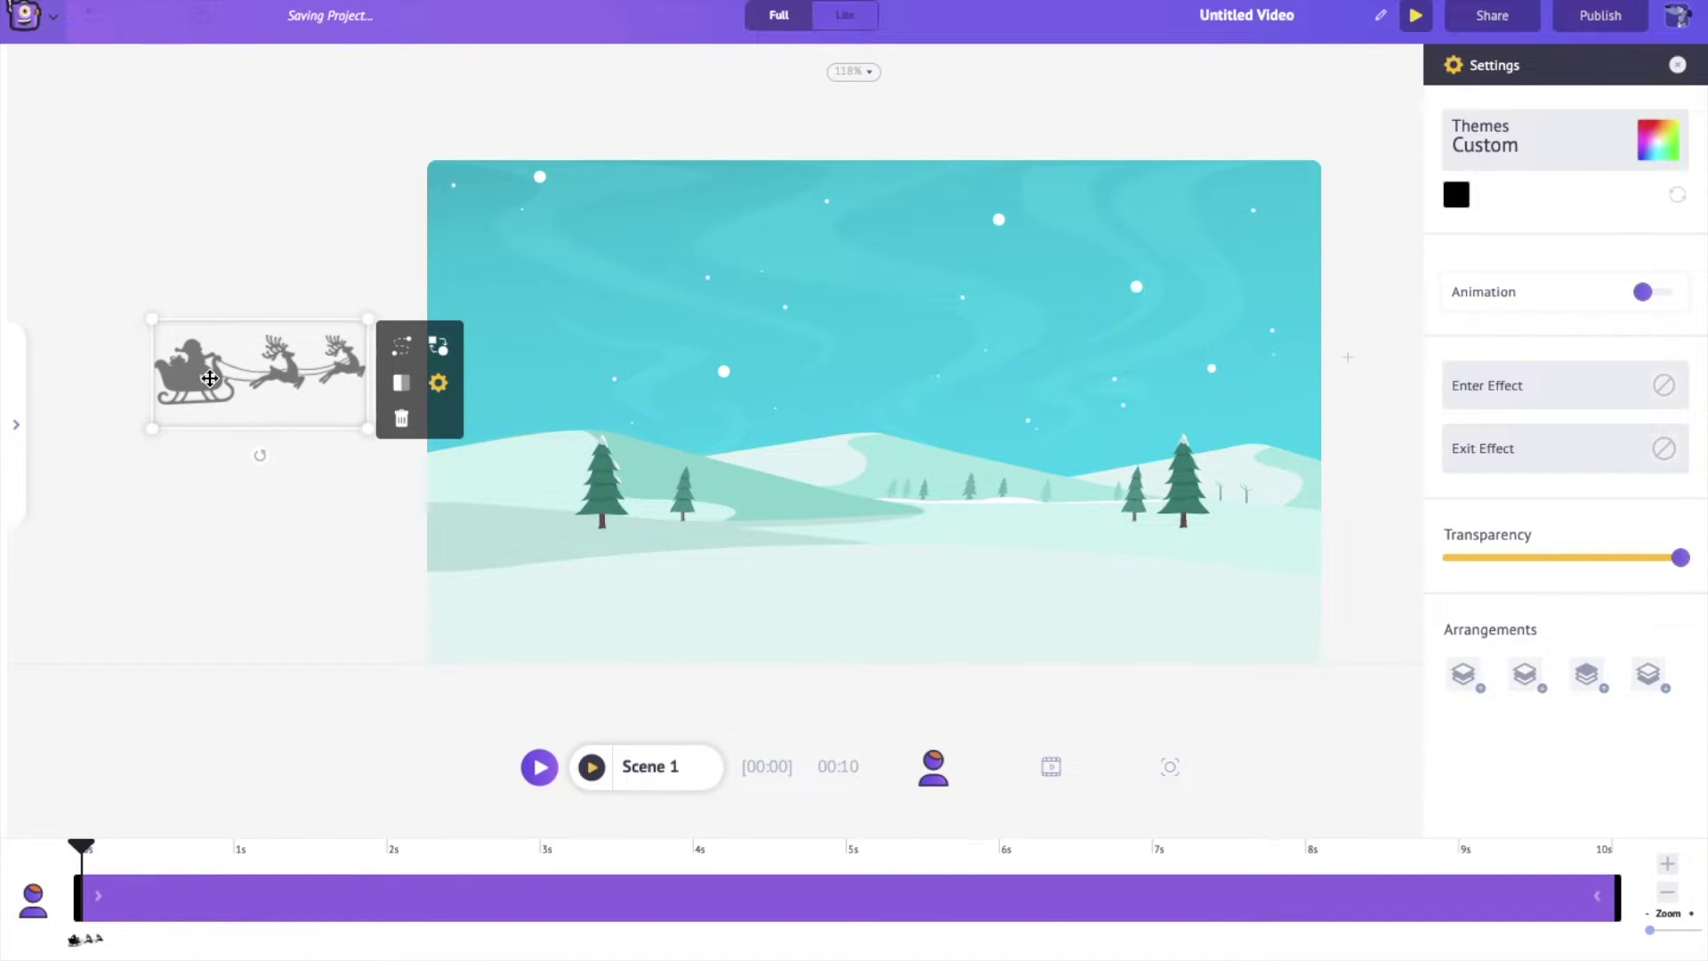
pyautogui.moveTo(151, 320); pyautogui.dragTo(187, 358)
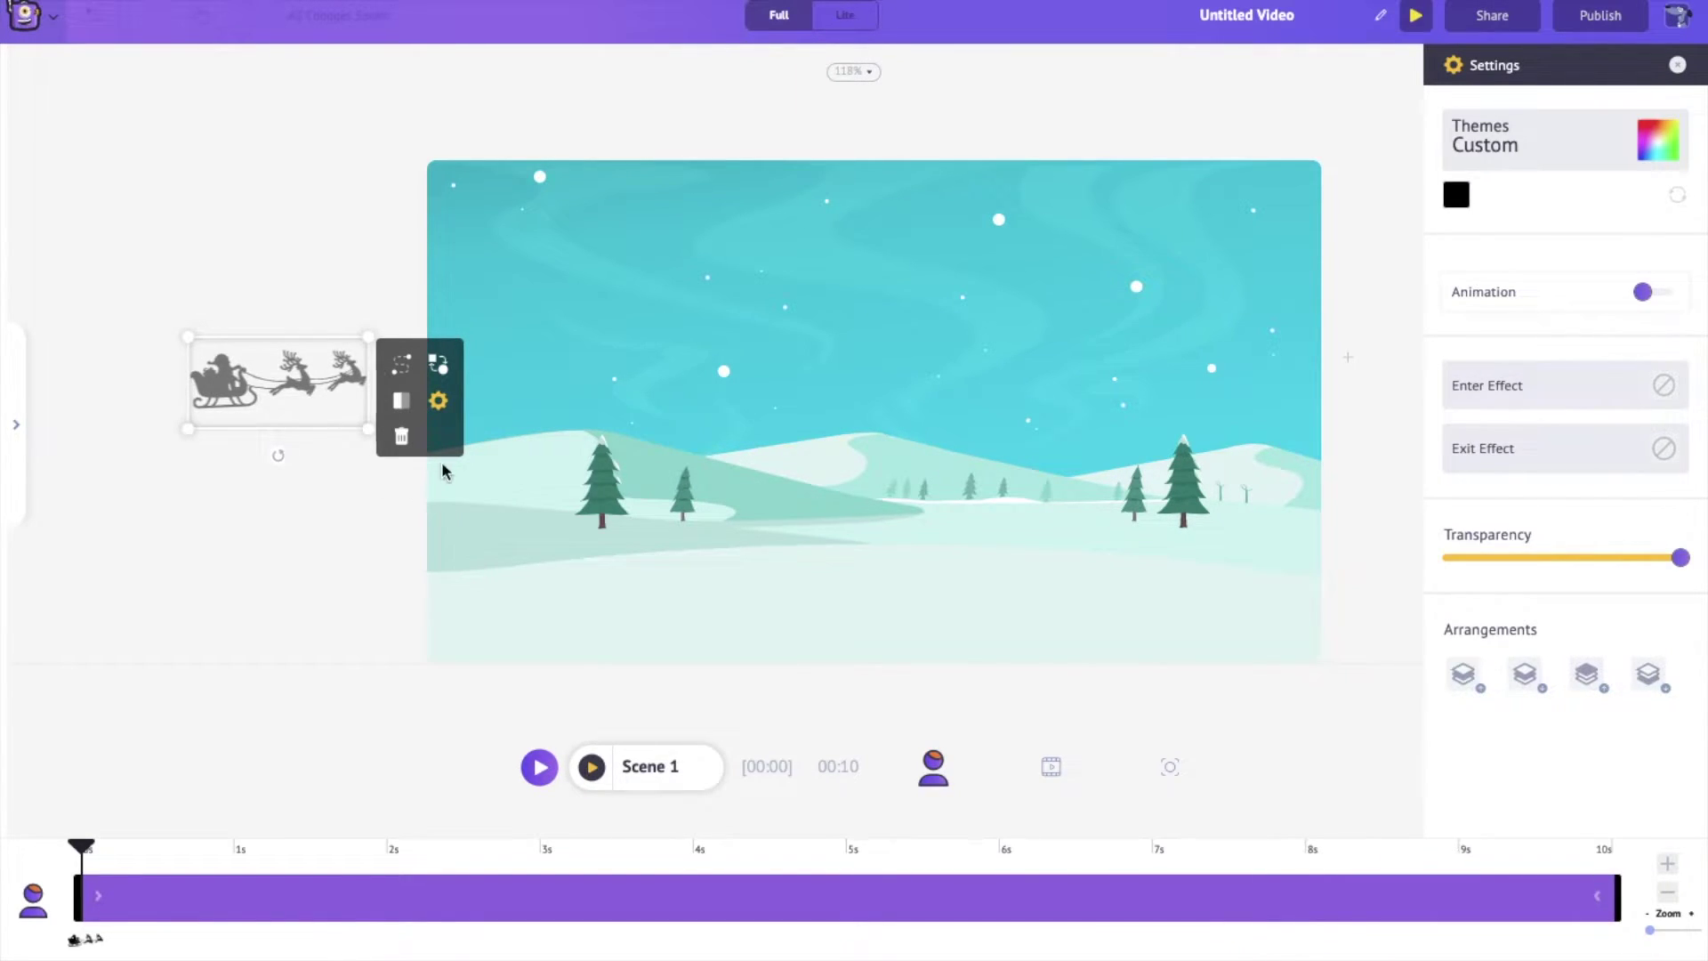
# Give the sleigh a Left to right Smartmove and browse the preset list.
pyautogui.click(403, 369)
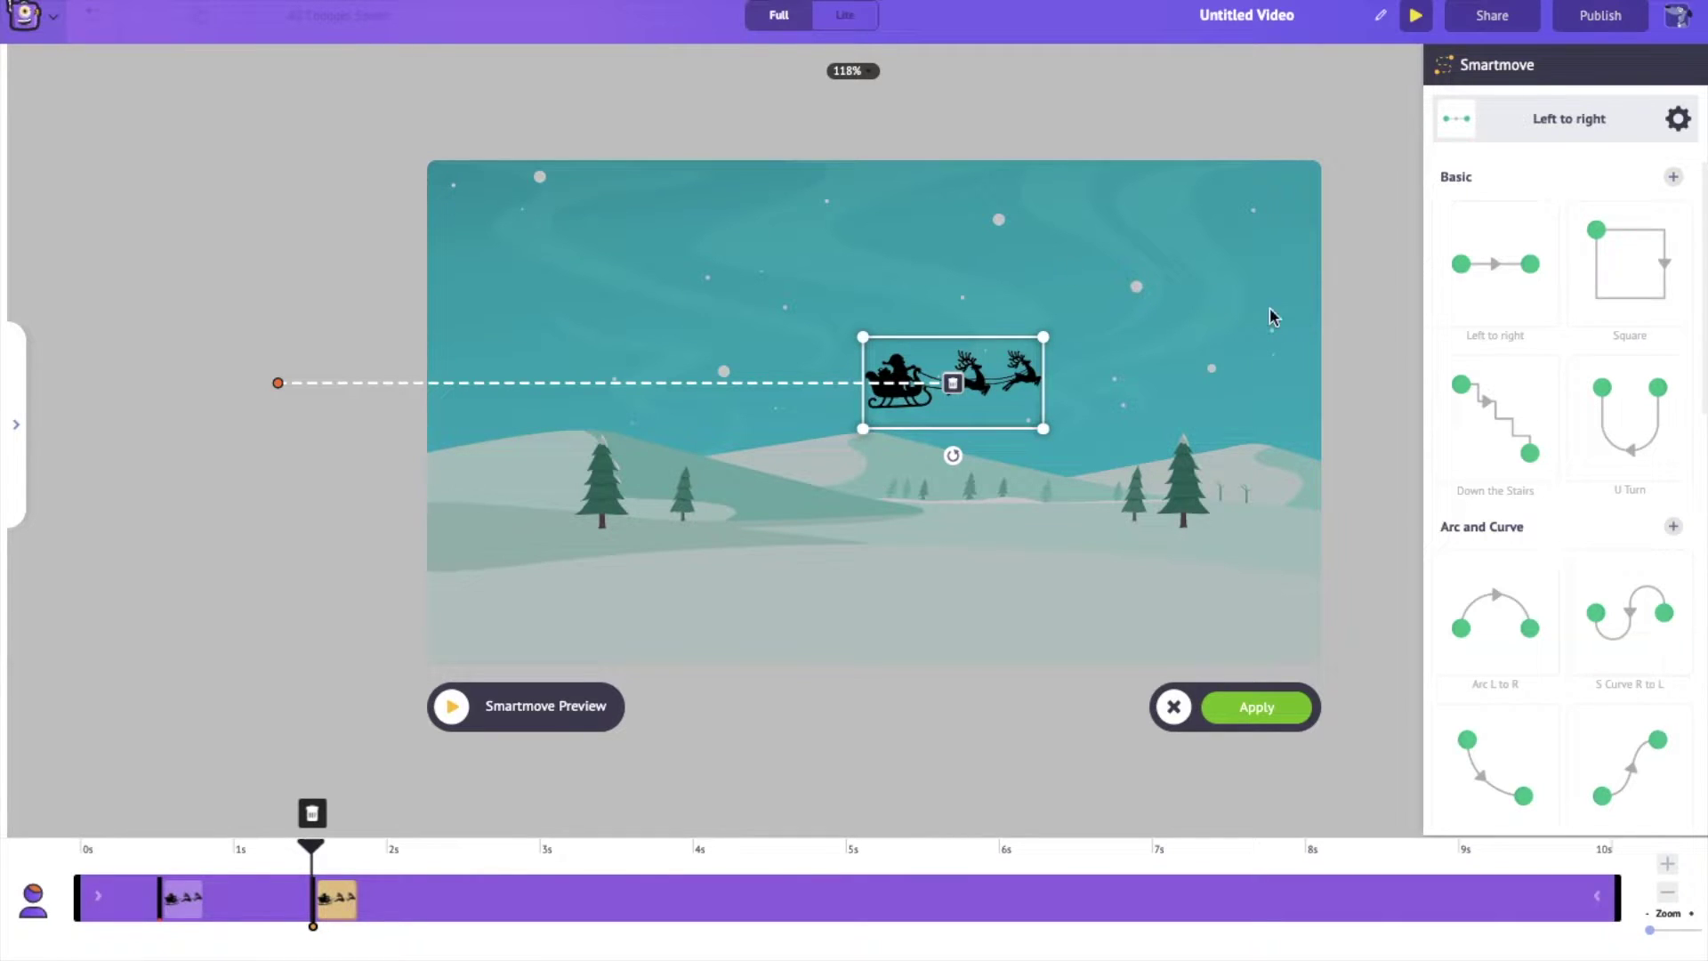
pyautogui.scroll(-3, 1507, 285)
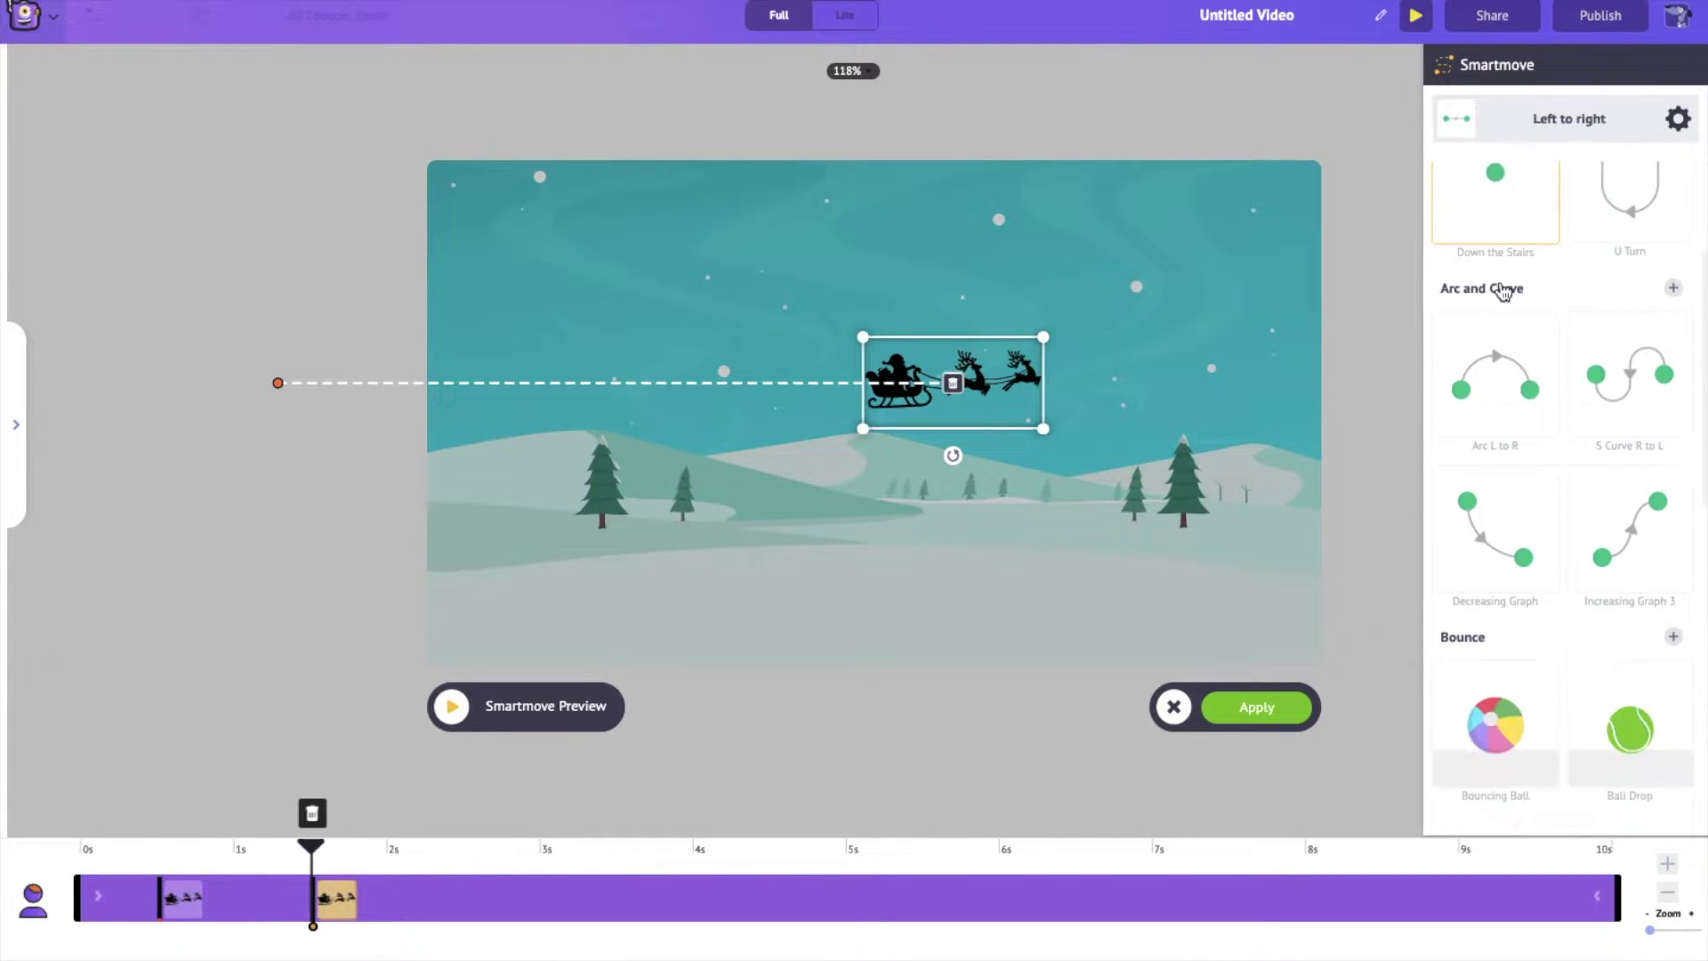
pyautogui.scroll(-5, 1504, 291)
pyautogui.scroll(-3, 1502, 287)
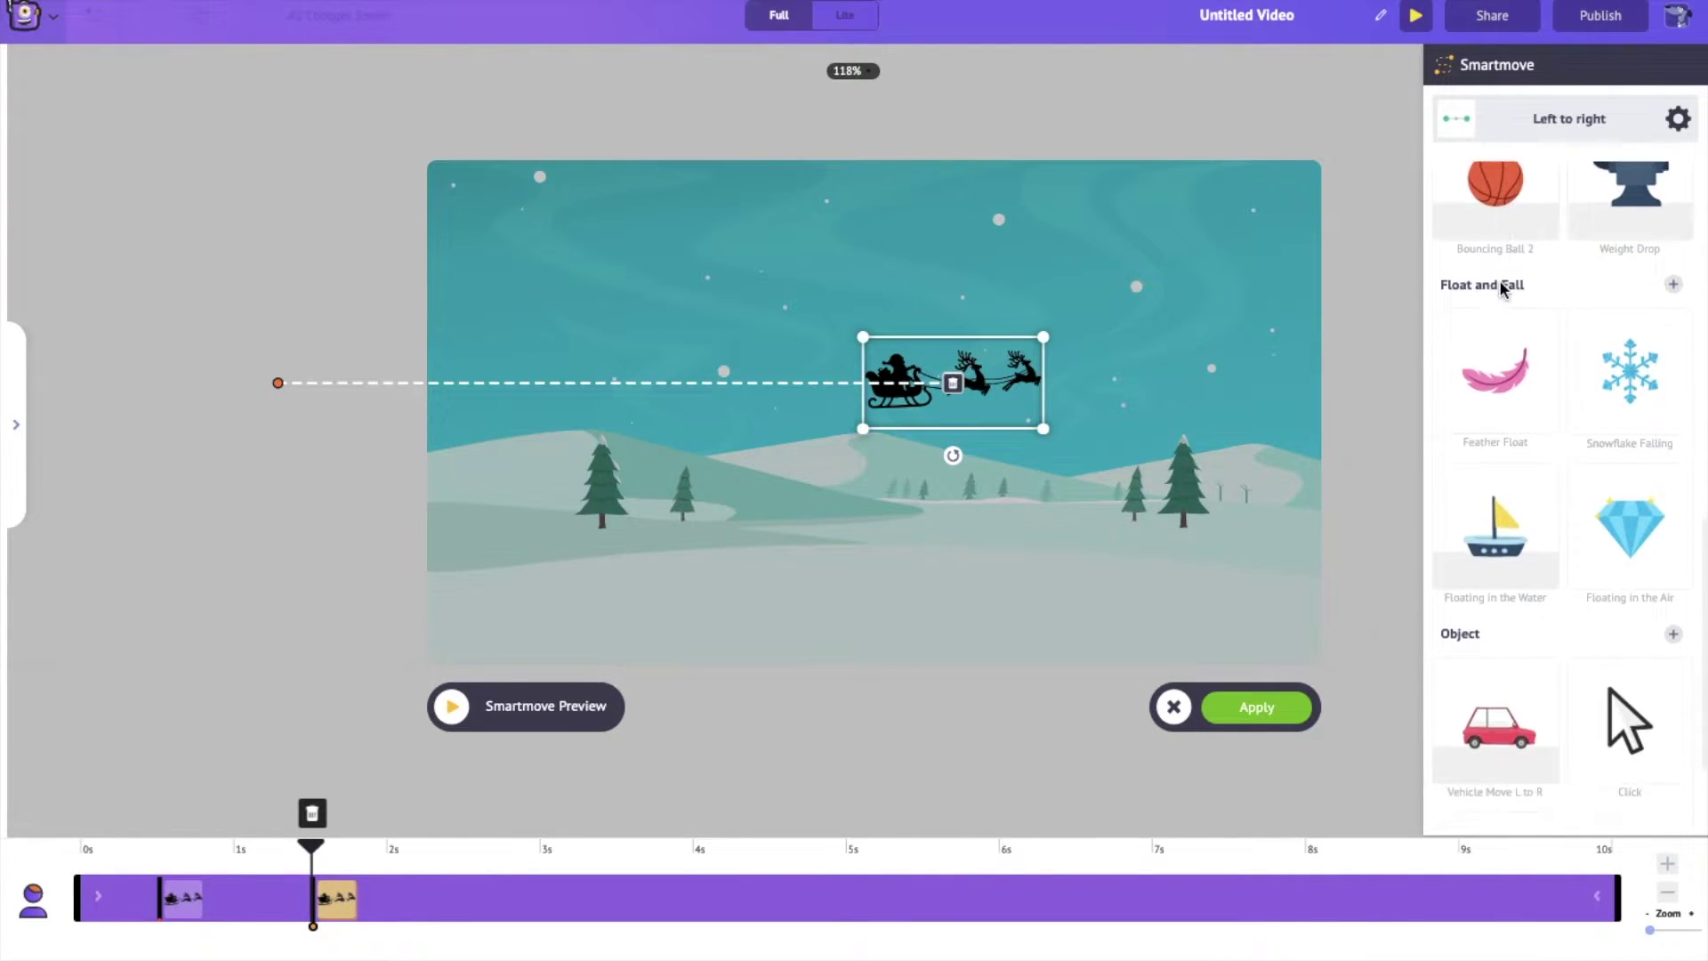
pyautogui.scroll(3, 1502, 288)
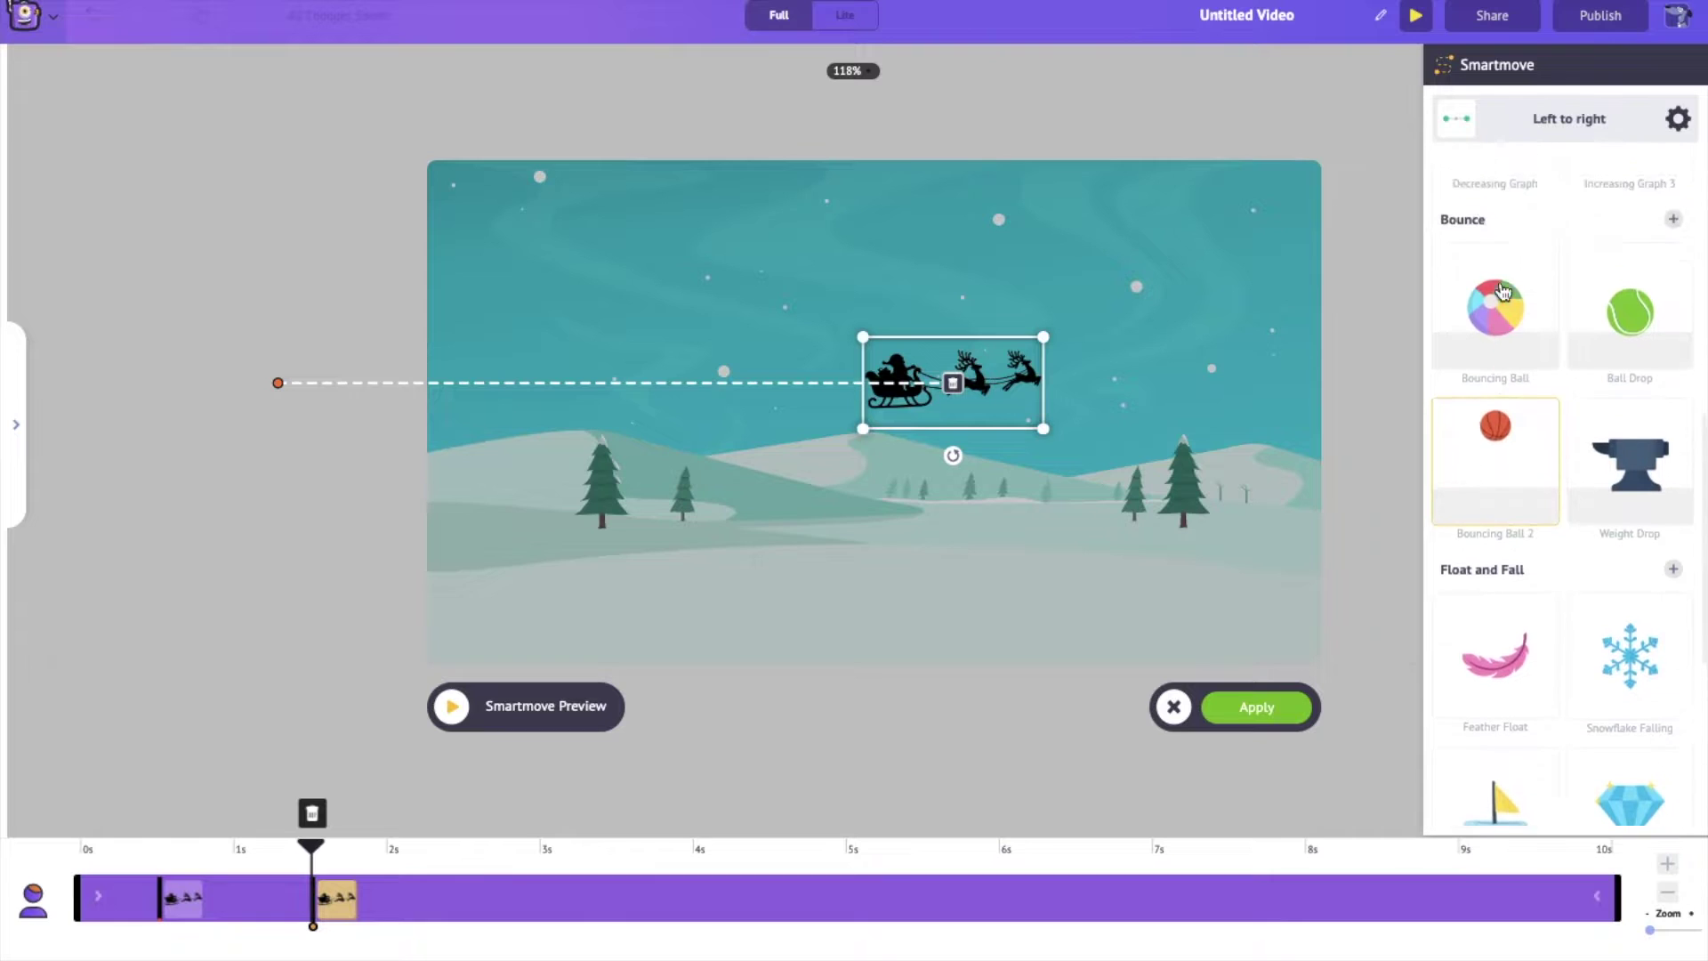
pyautogui.scroll(1, 1502, 289)
pyautogui.scroll(3, 1500, 287)
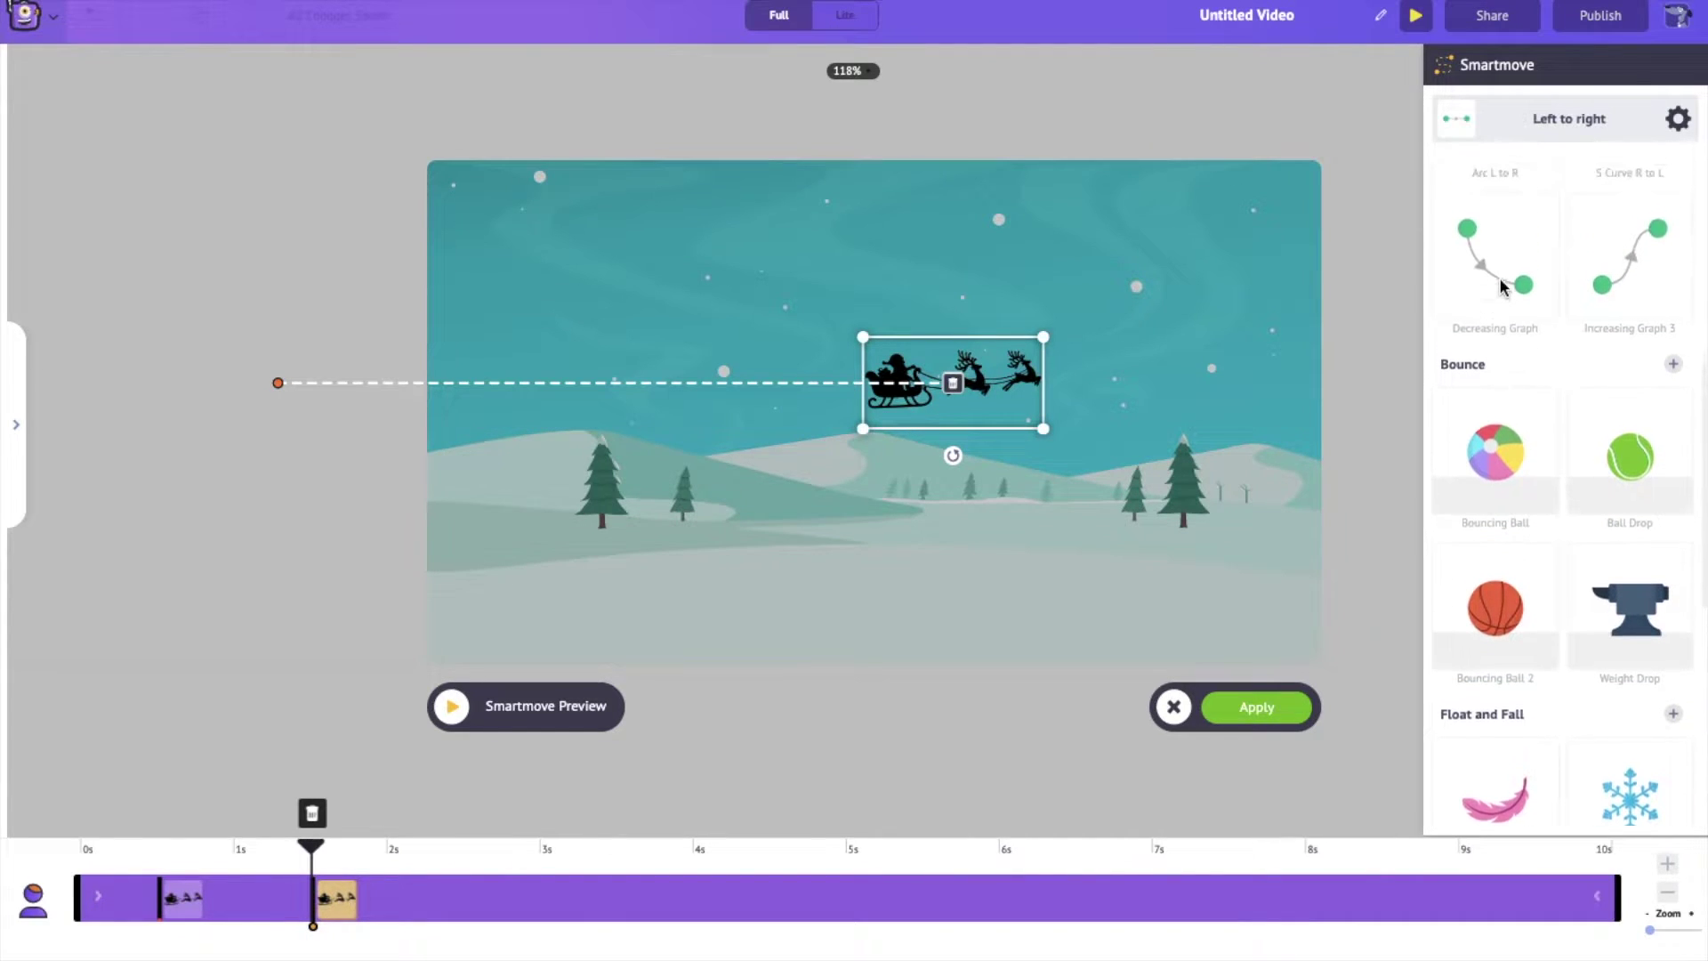
pyautogui.scroll(1, 1503, 288)
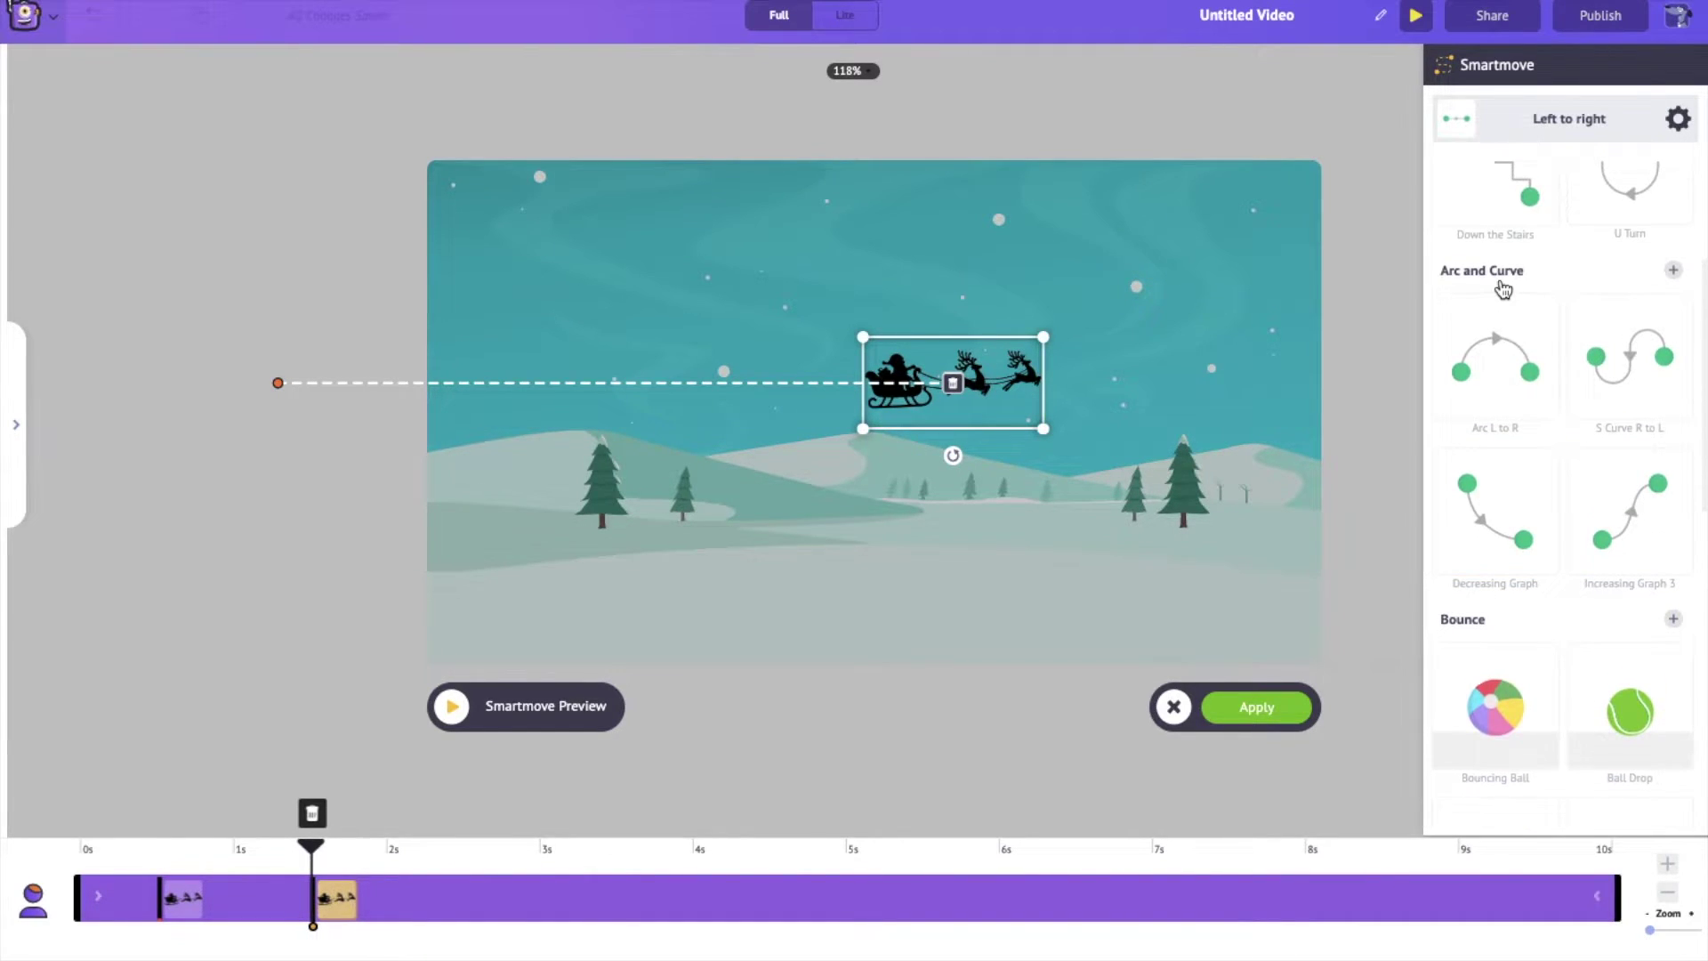
# Apply the Arc L to R preset, end the sleigh past the right edge, and raise the arc.
pyautogui.click(1499, 358)
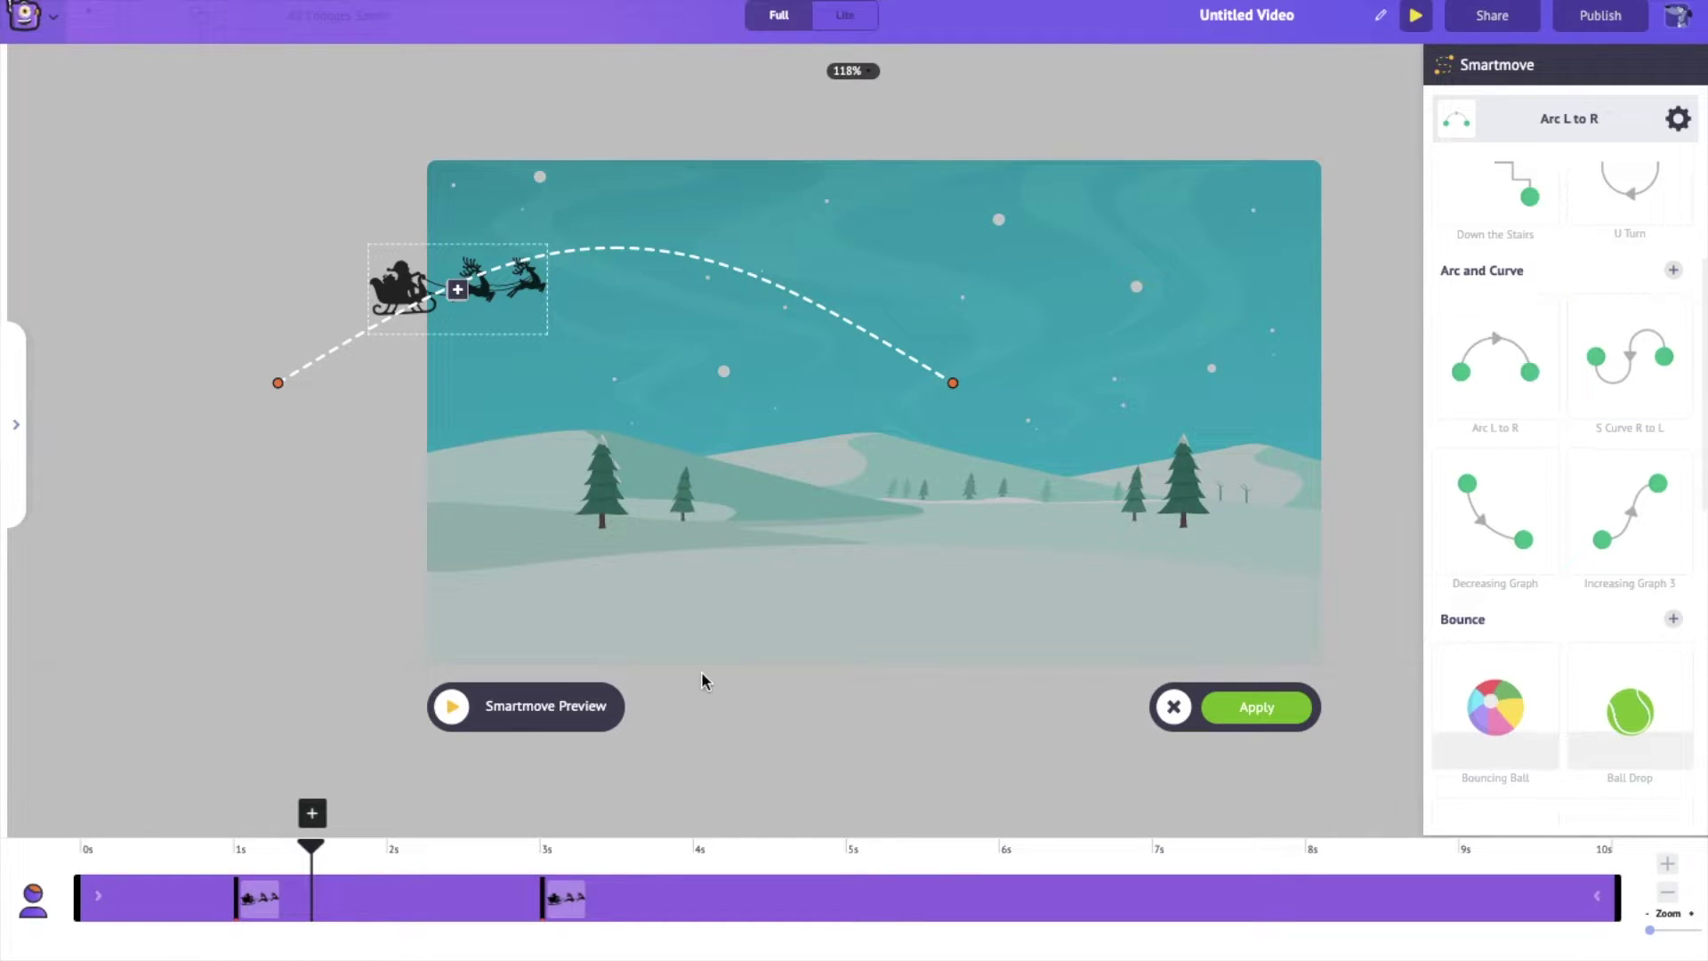
pyautogui.click(572, 907)
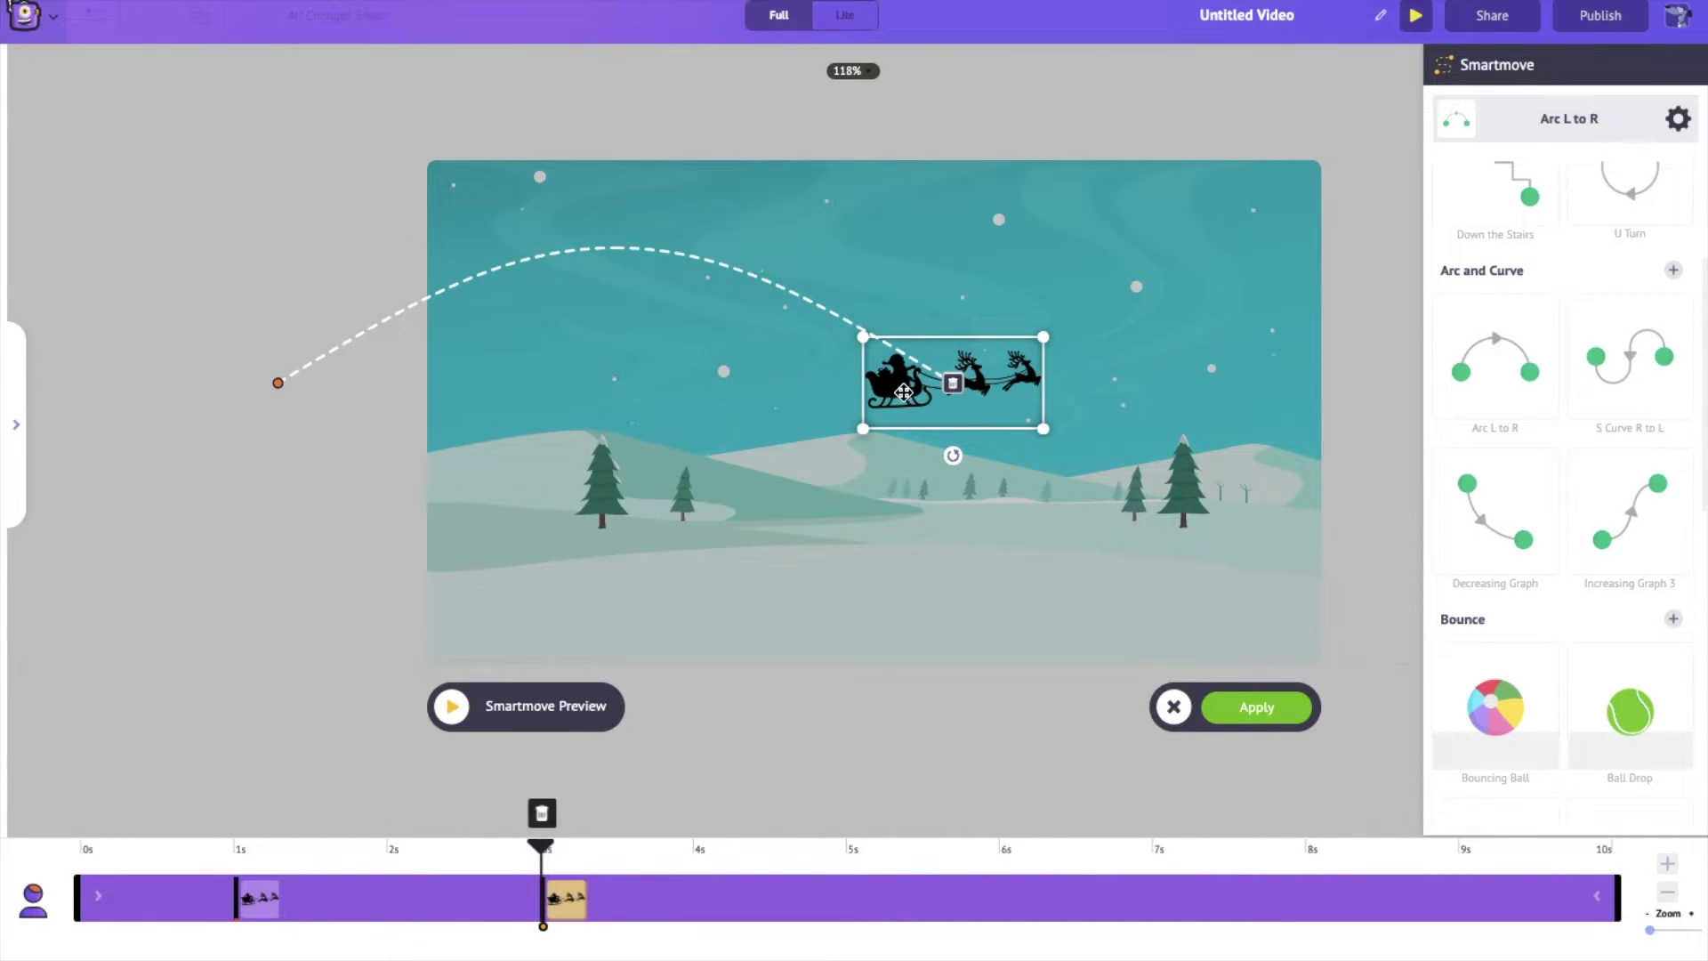
pyautogui.moveTo(903, 391); pyautogui.dragTo(1378, 395)
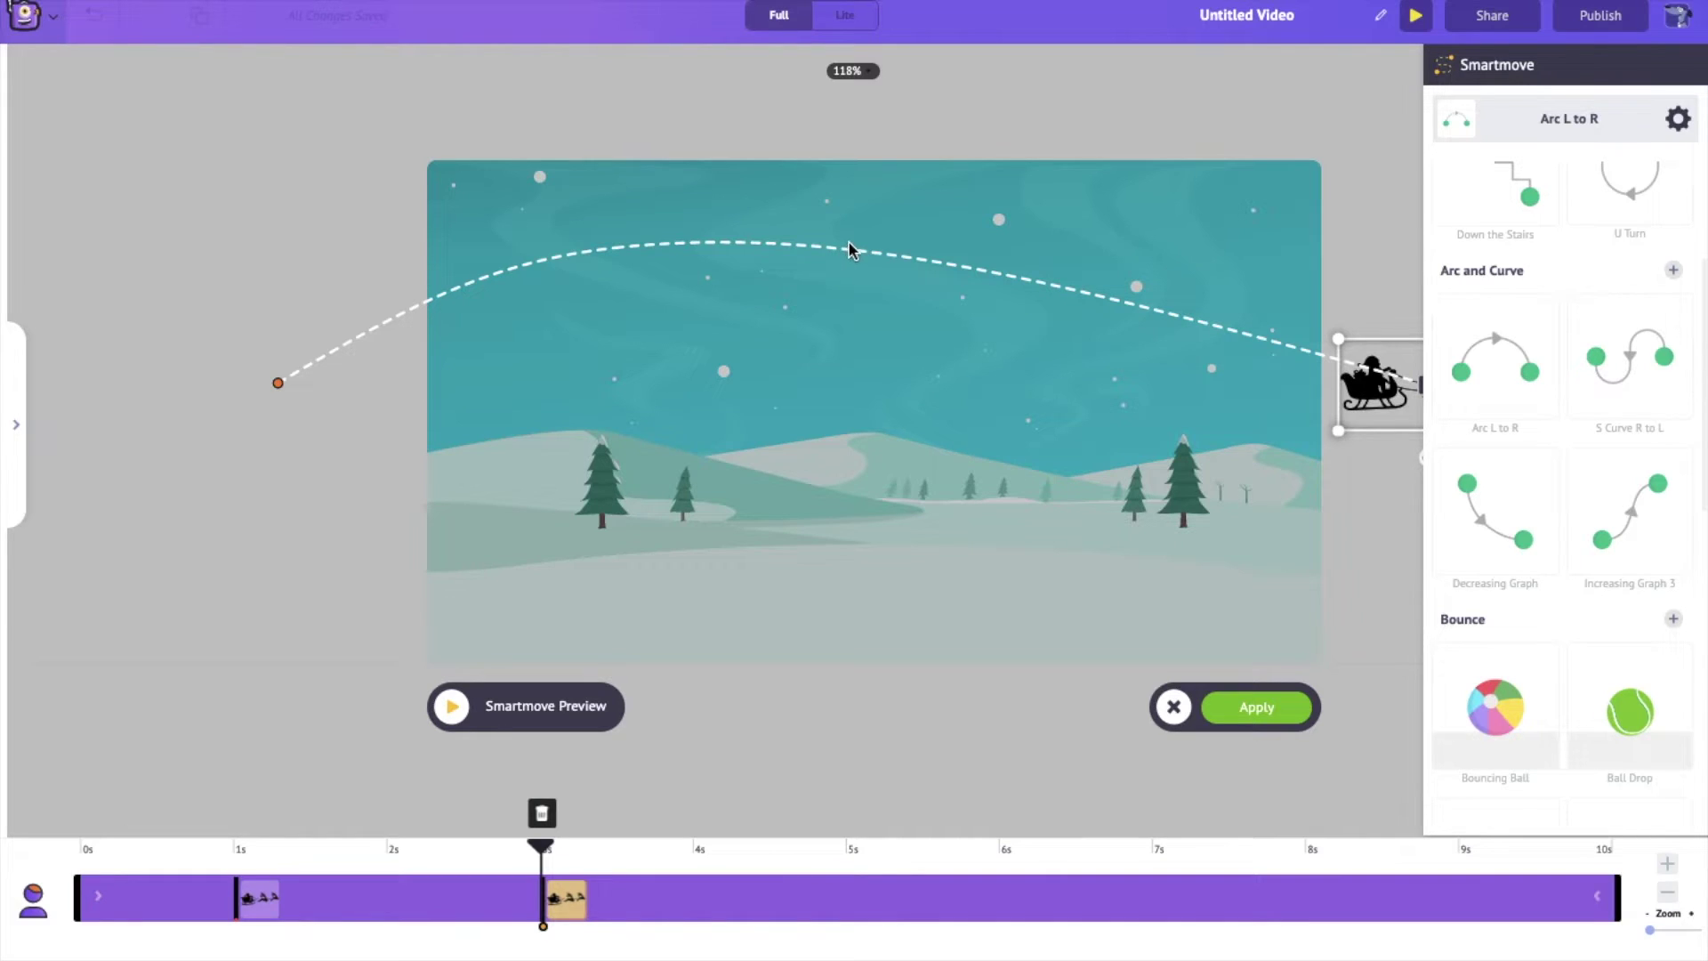
pyautogui.moveTo(846, 252); pyautogui.dragTo(868, 219)
# Apply the arc path, move the sleigh's arrival later, preview, and reselect the sleigh.
pyautogui.click(1254, 708)
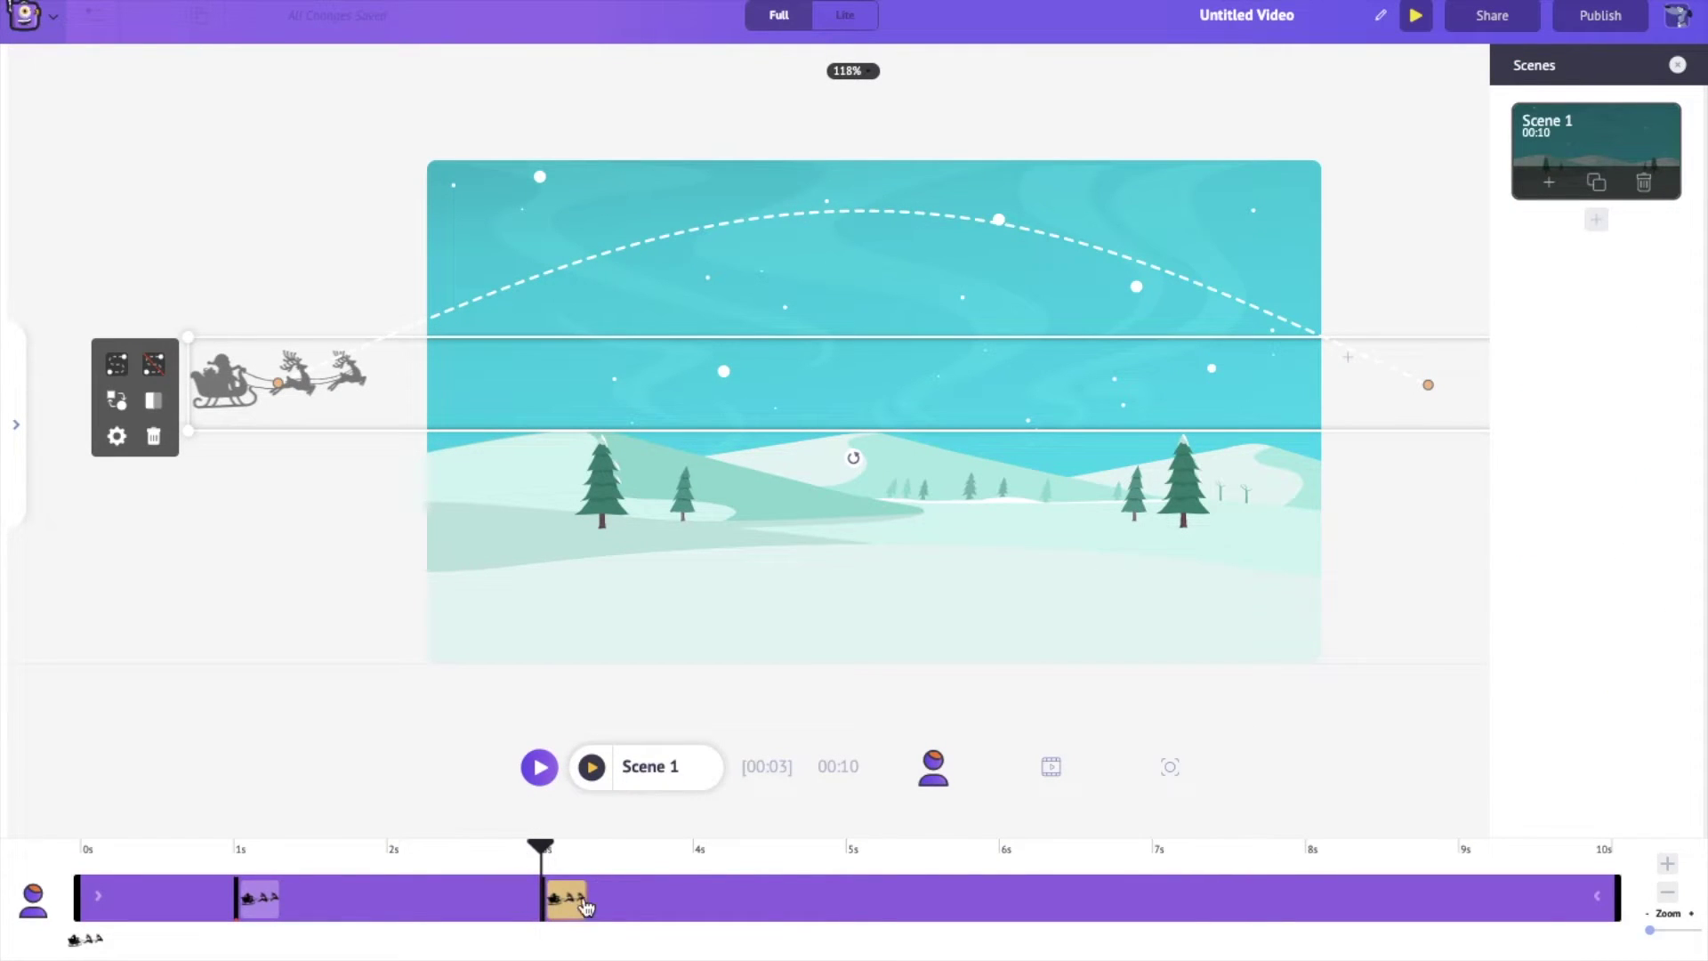
pyautogui.moveTo(572, 903); pyautogui.dragTo(1339, 934)
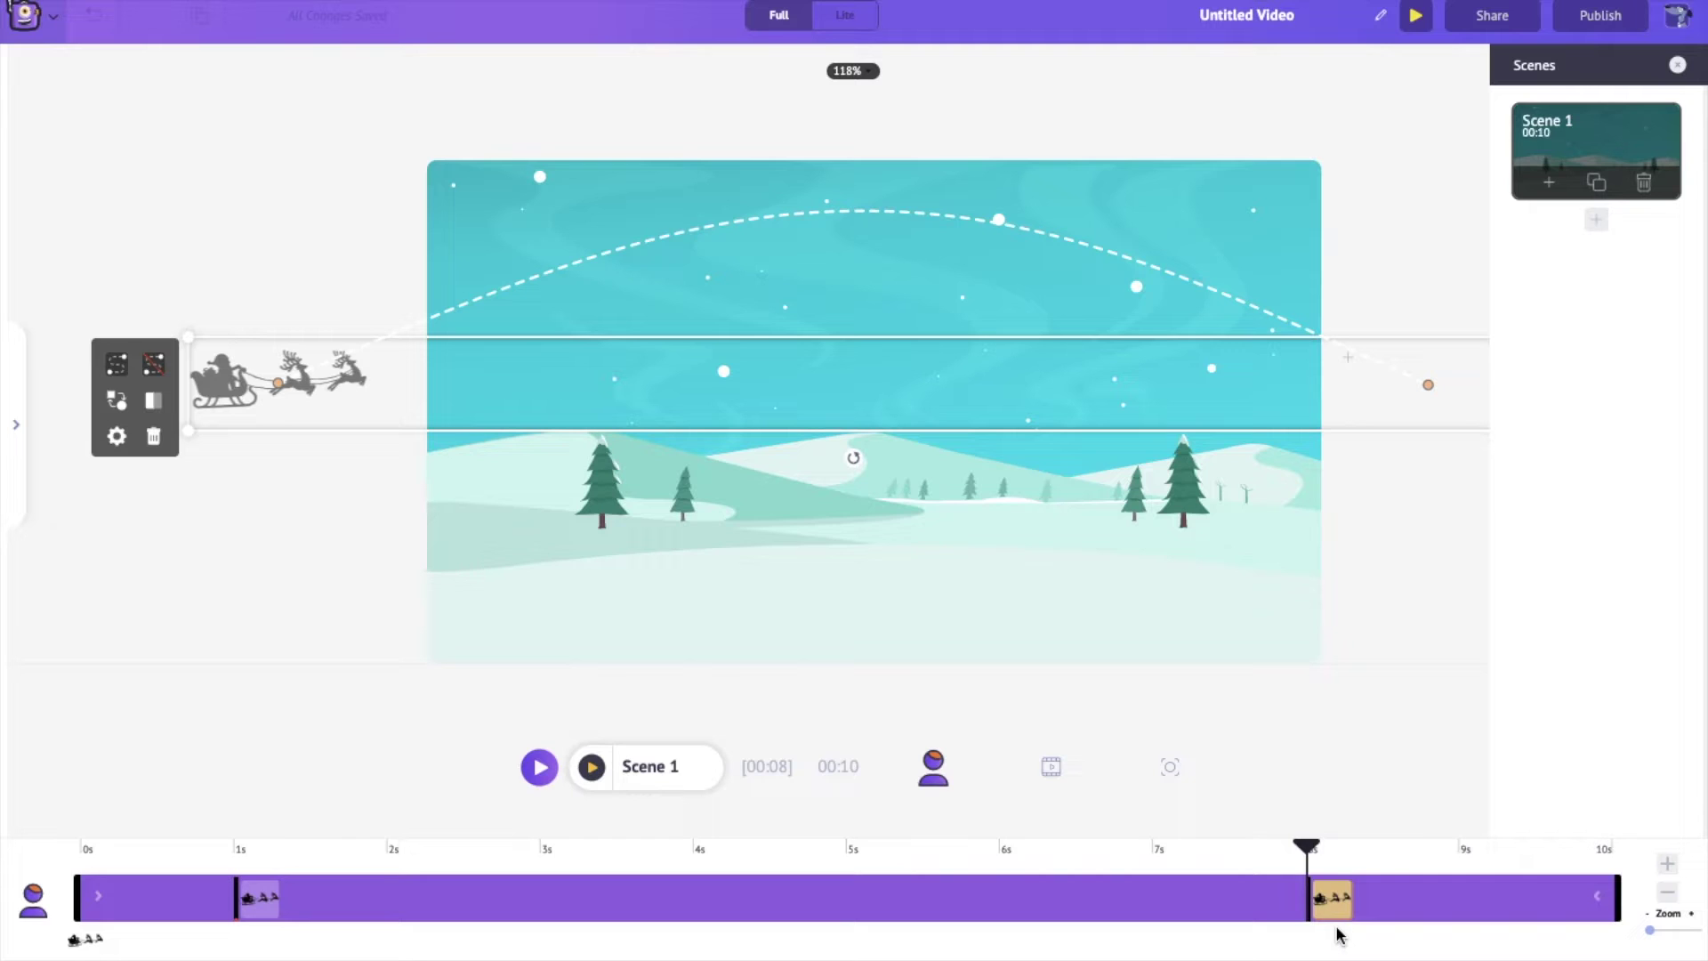
pyautogui.click(1416, 18)
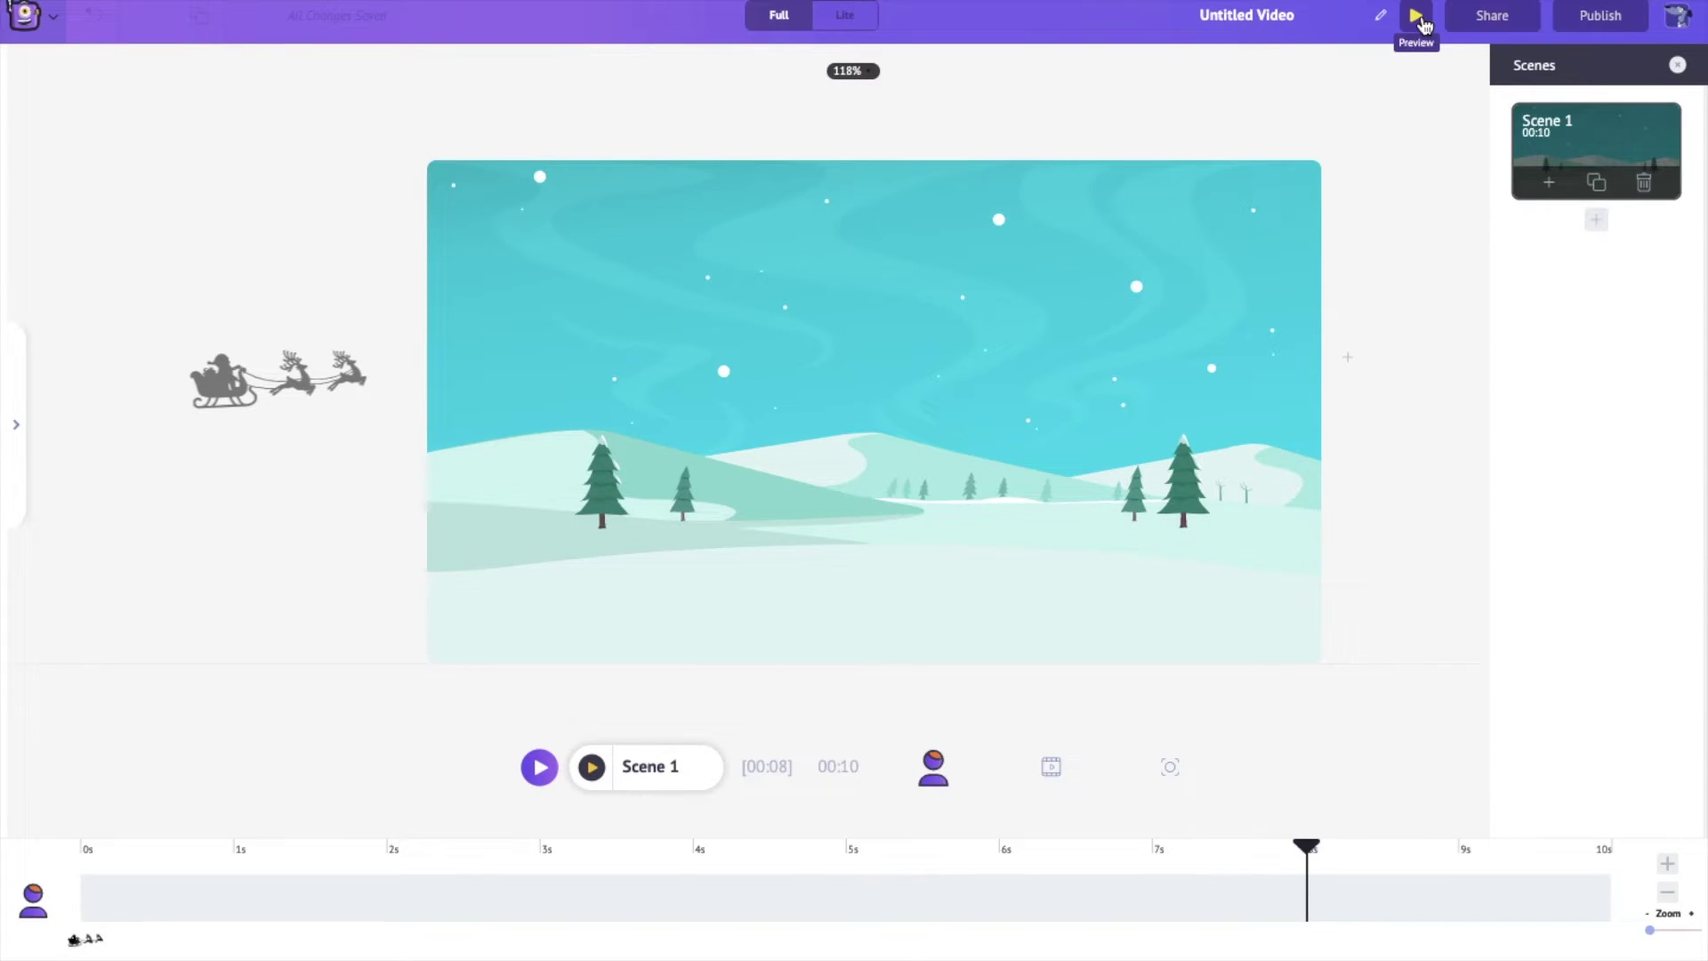
pyautogui.click(307, 384)
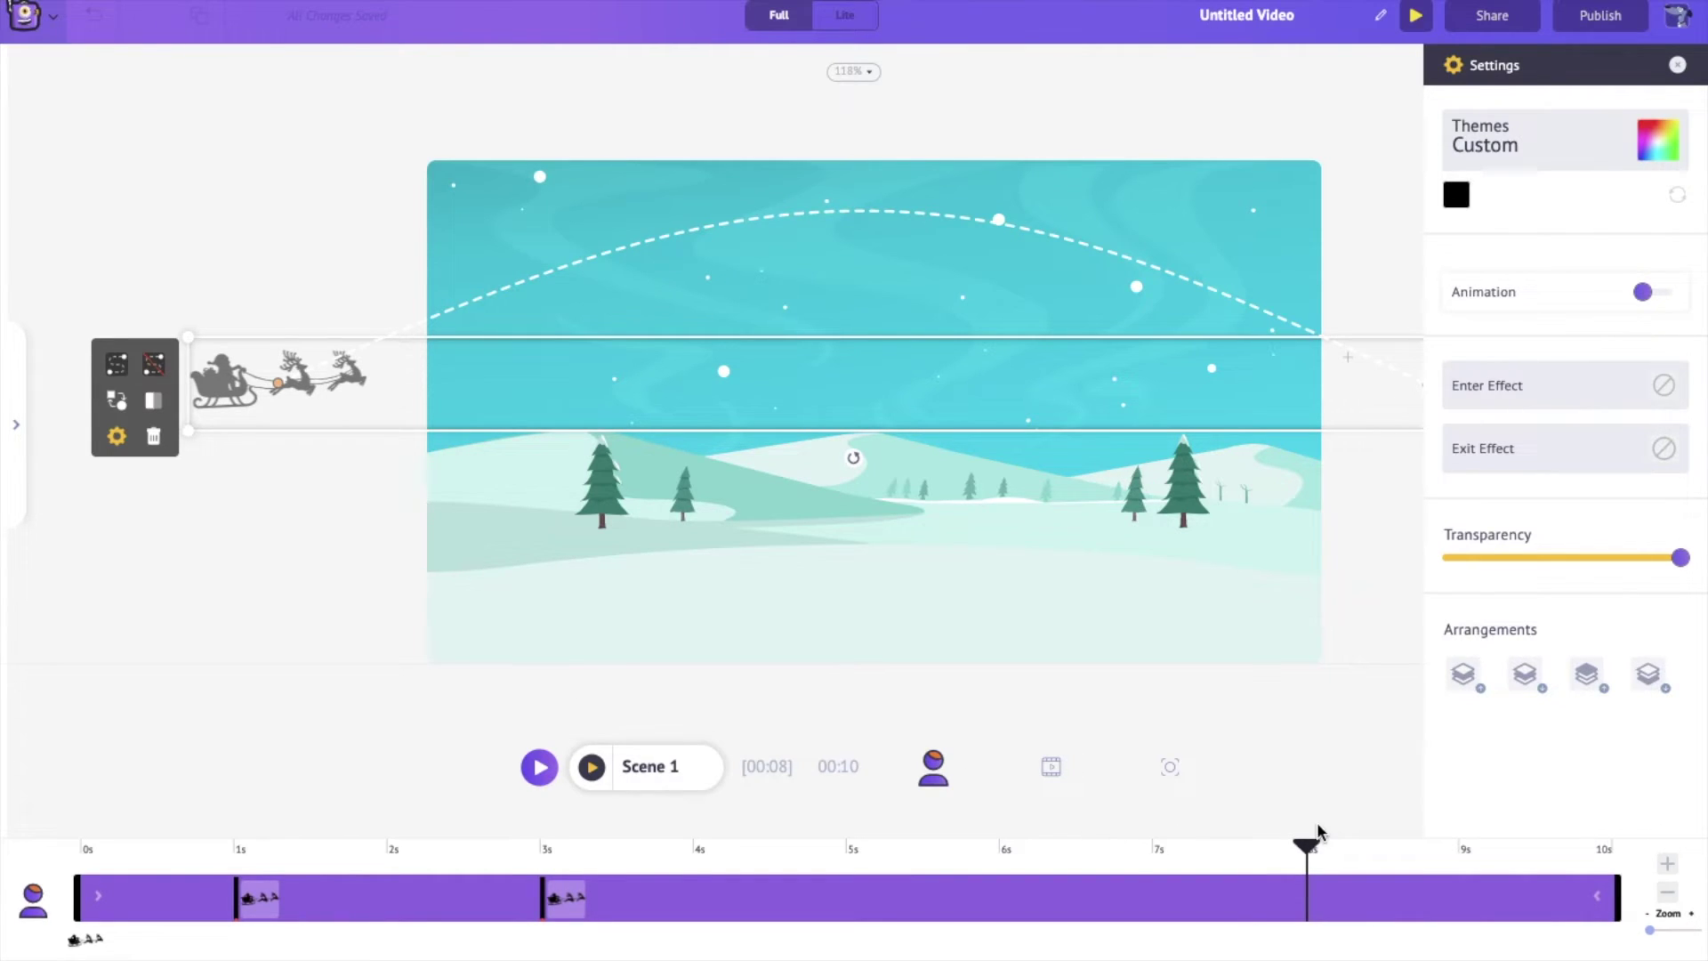
# Reopen the sleigh's Smartmove, add a keyframe at 5.5 s, and select the 3 s keyframe.
pyautogui.moveTo(1309, 853); pyautogui.dragTo(844, 865)
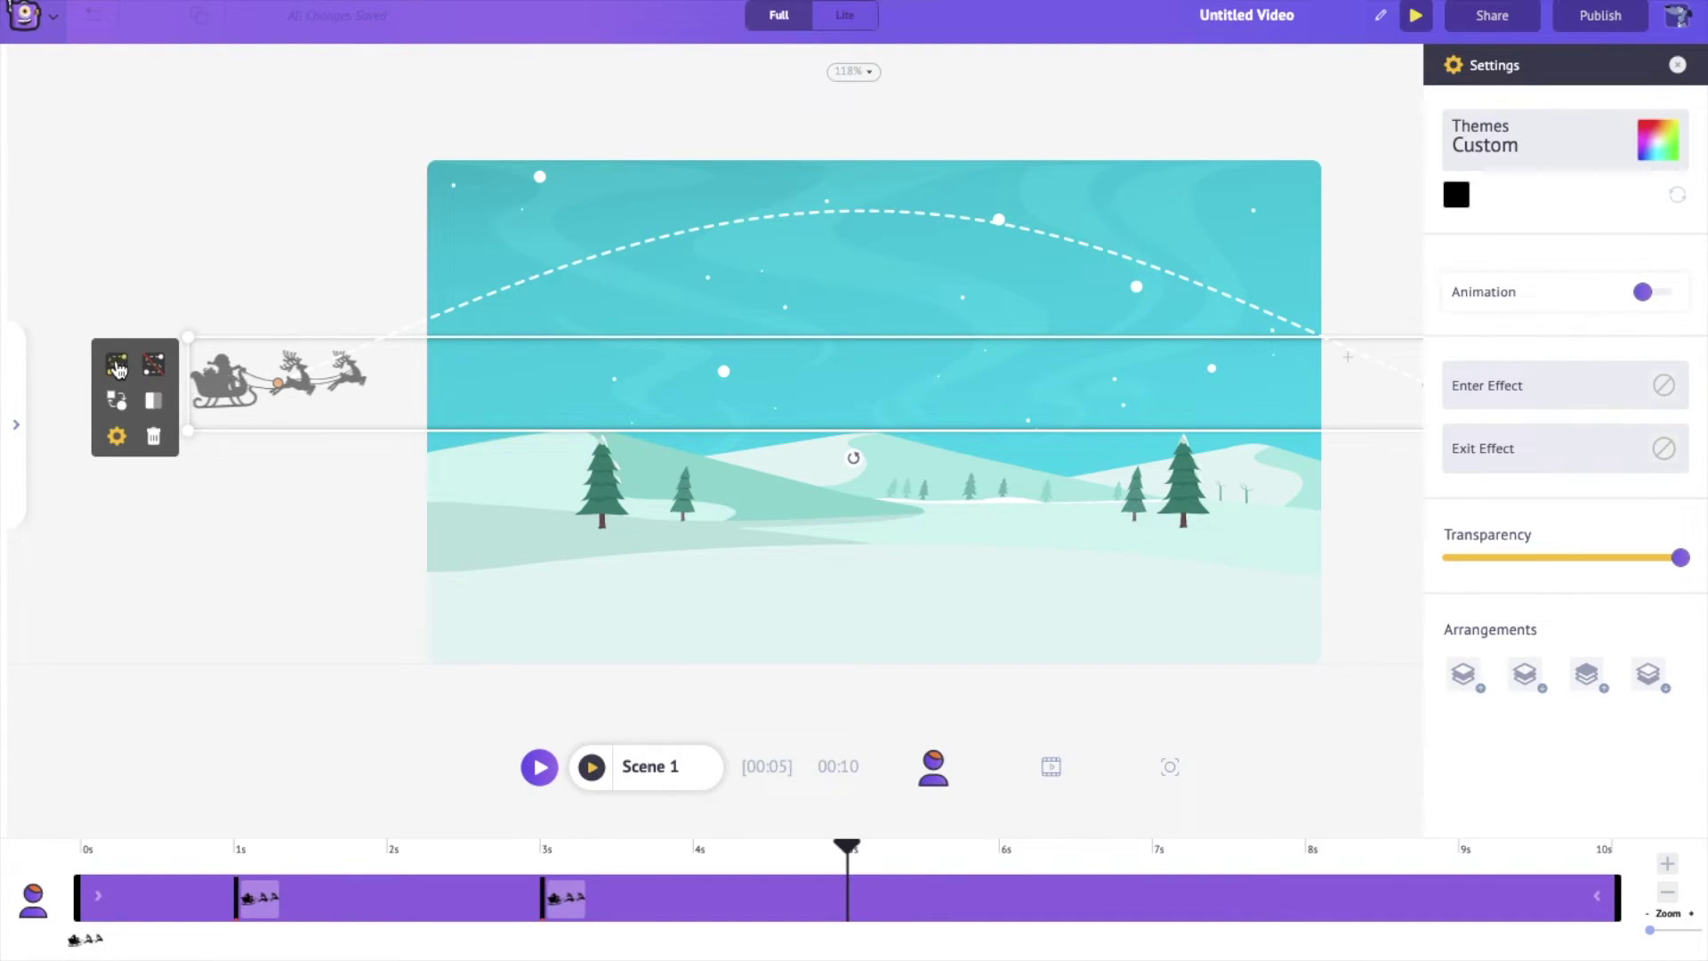
pyautogui.click(116, 364)
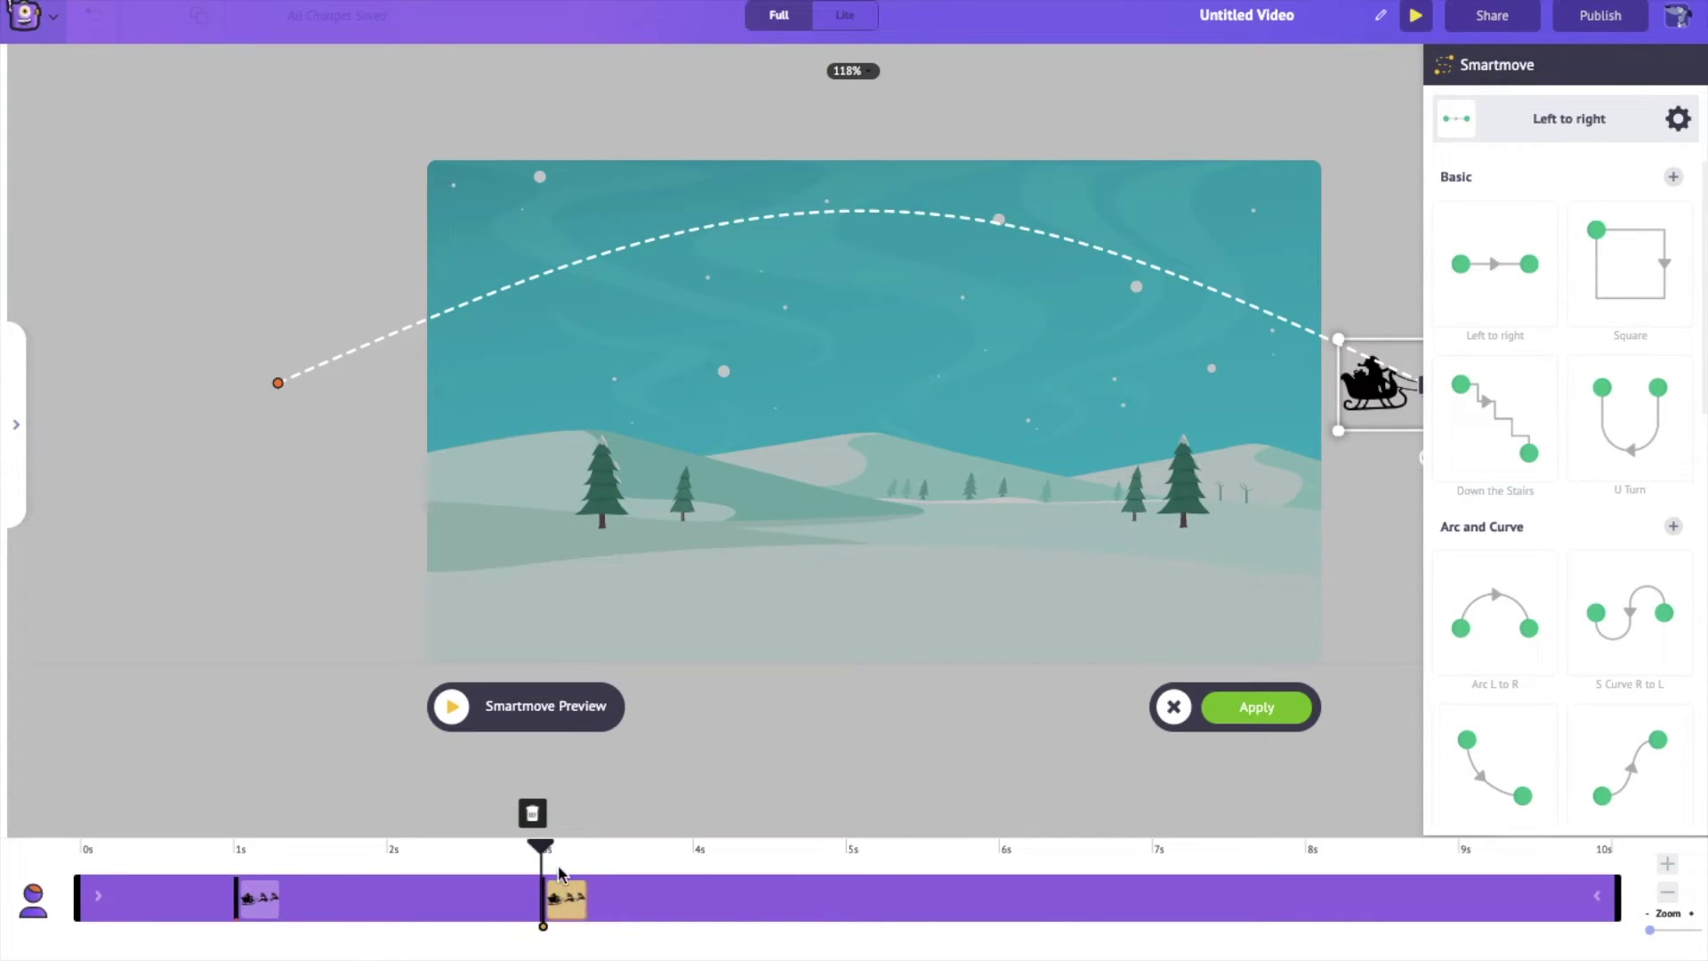
pyautogui.moveTo(544, 850); pyautogui.dragTo(876, 911)
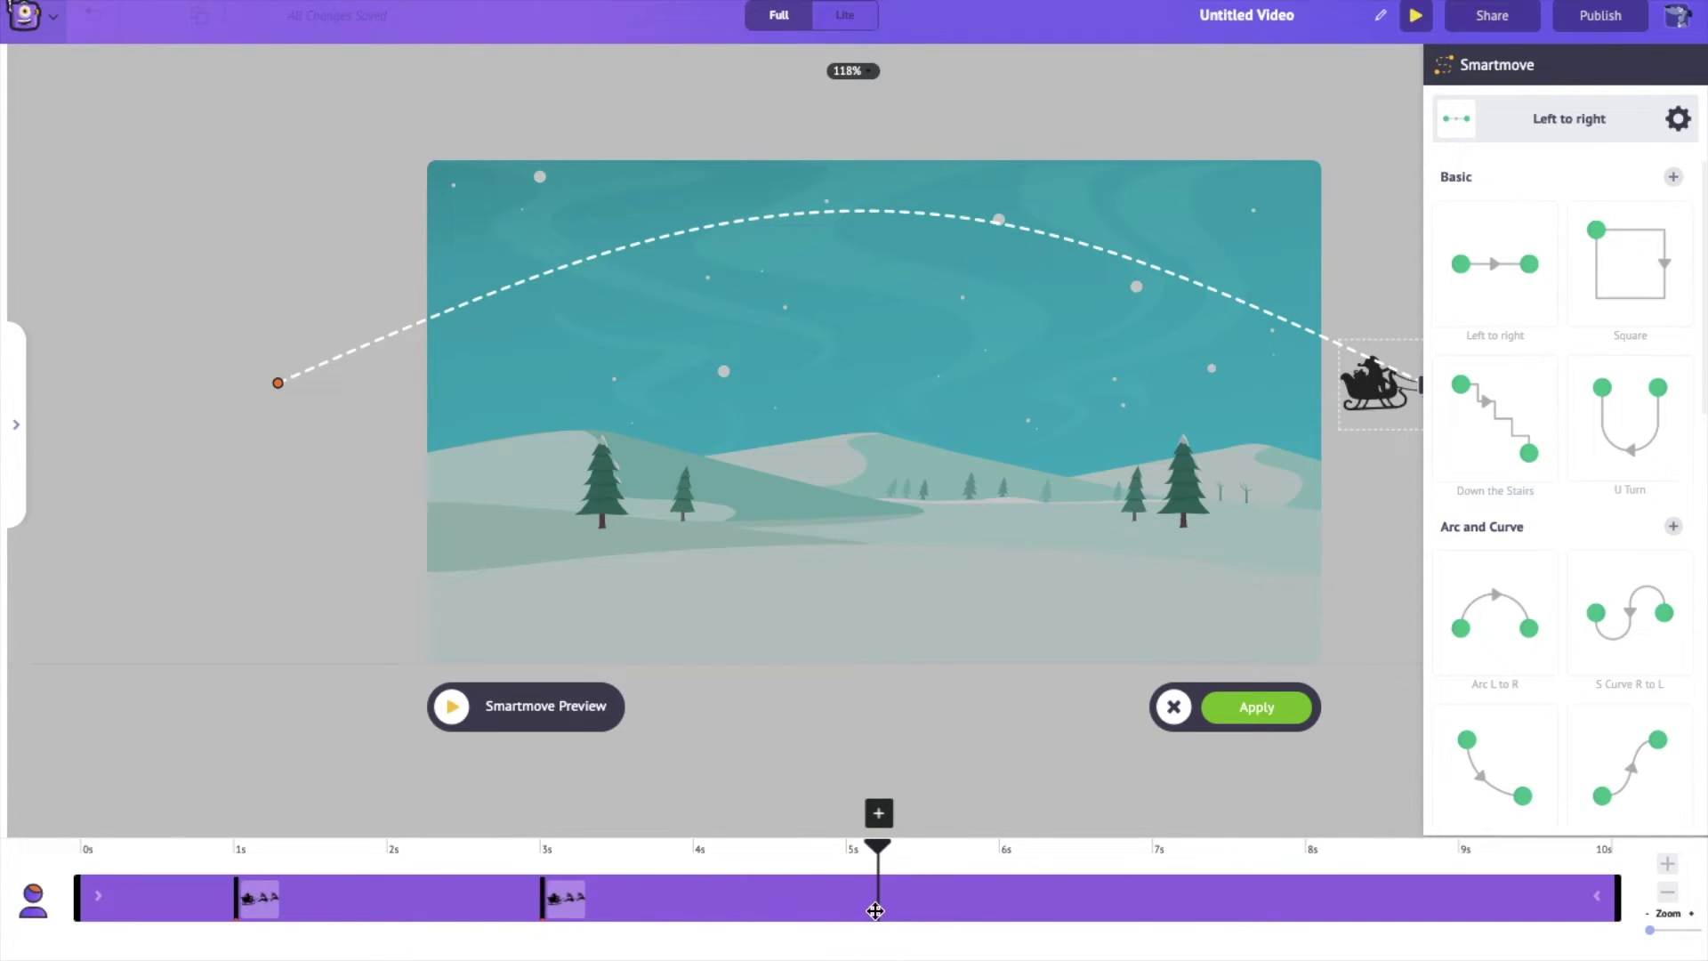
pyautogui.click(879, 814)
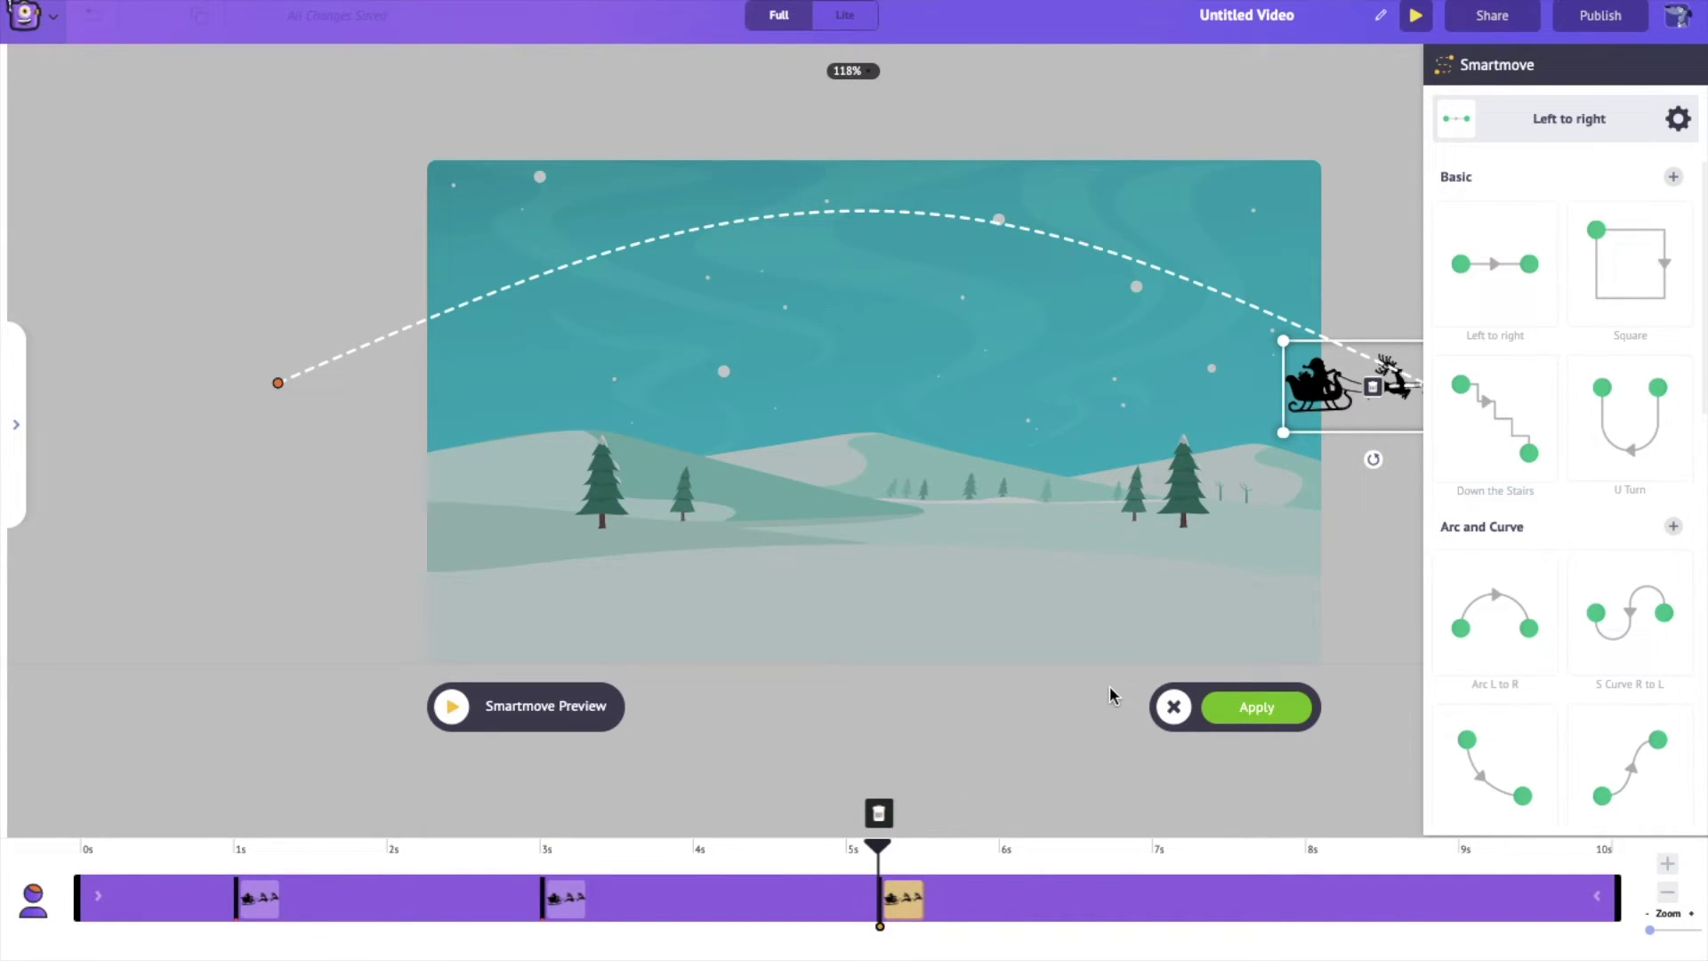
pyautogui.click(562, 915)
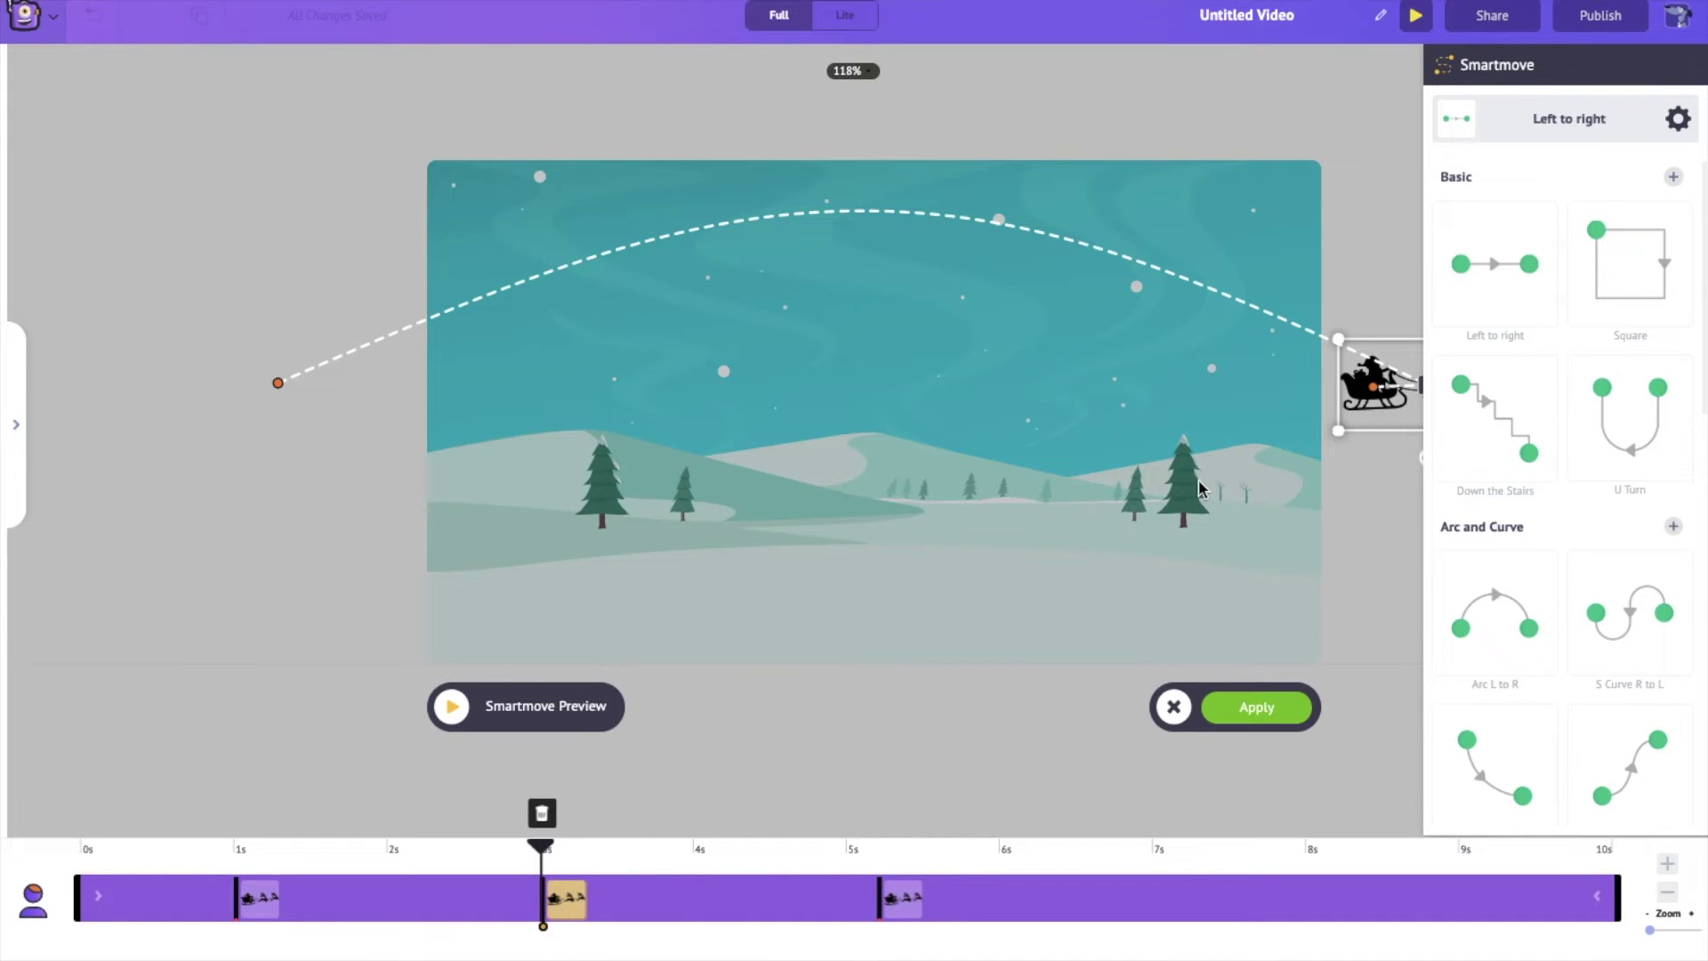
# Move the middle path point to the upper middle and bend both segments into arcs.
pyautogui.moveTo(1361, 397); pyautogui.dragTo(762, 298)
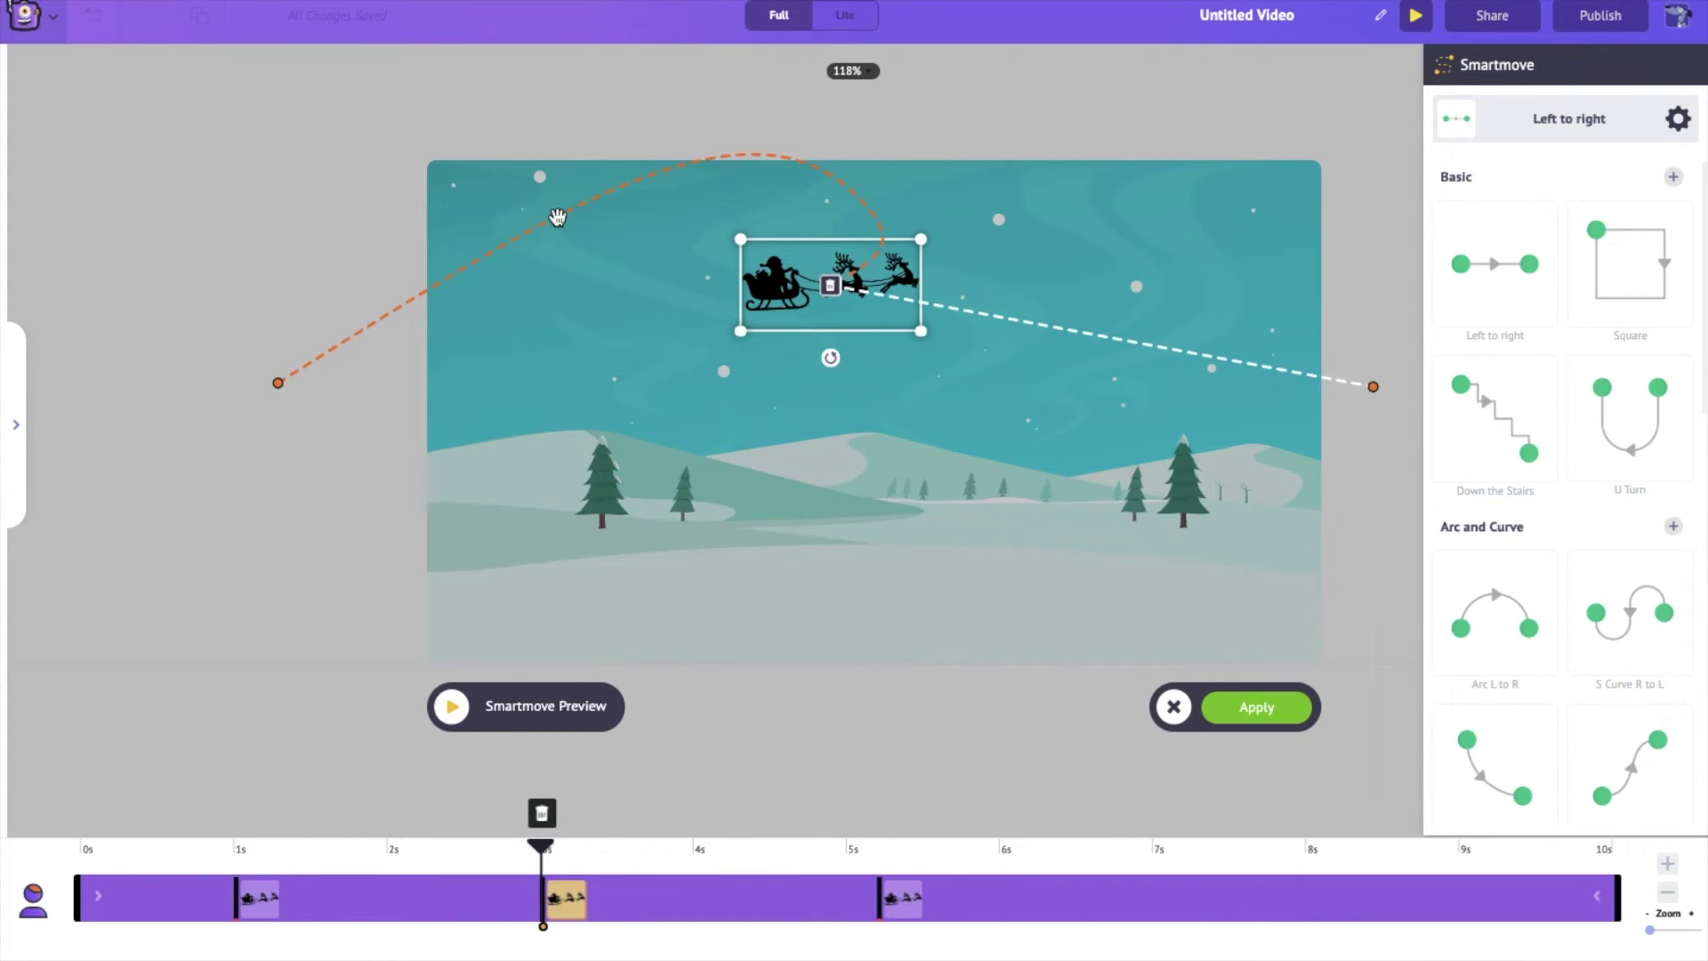
pyautogui.moveTo(557, 217)
pyautogui.mouseDown()
pyautogui.moveTo(467, 274)
pyautogui.moveTo(484, 229)
pyautogui.moveTo(536, 218)
pyautogui.mouseUp()
pyautogui.moveTo(1055, 329); pyautogui.dragTo(1124, 247)
# Set the Smartmove speed to 3x and apply the multi-point path.
pyautogui.click(1679, 120)
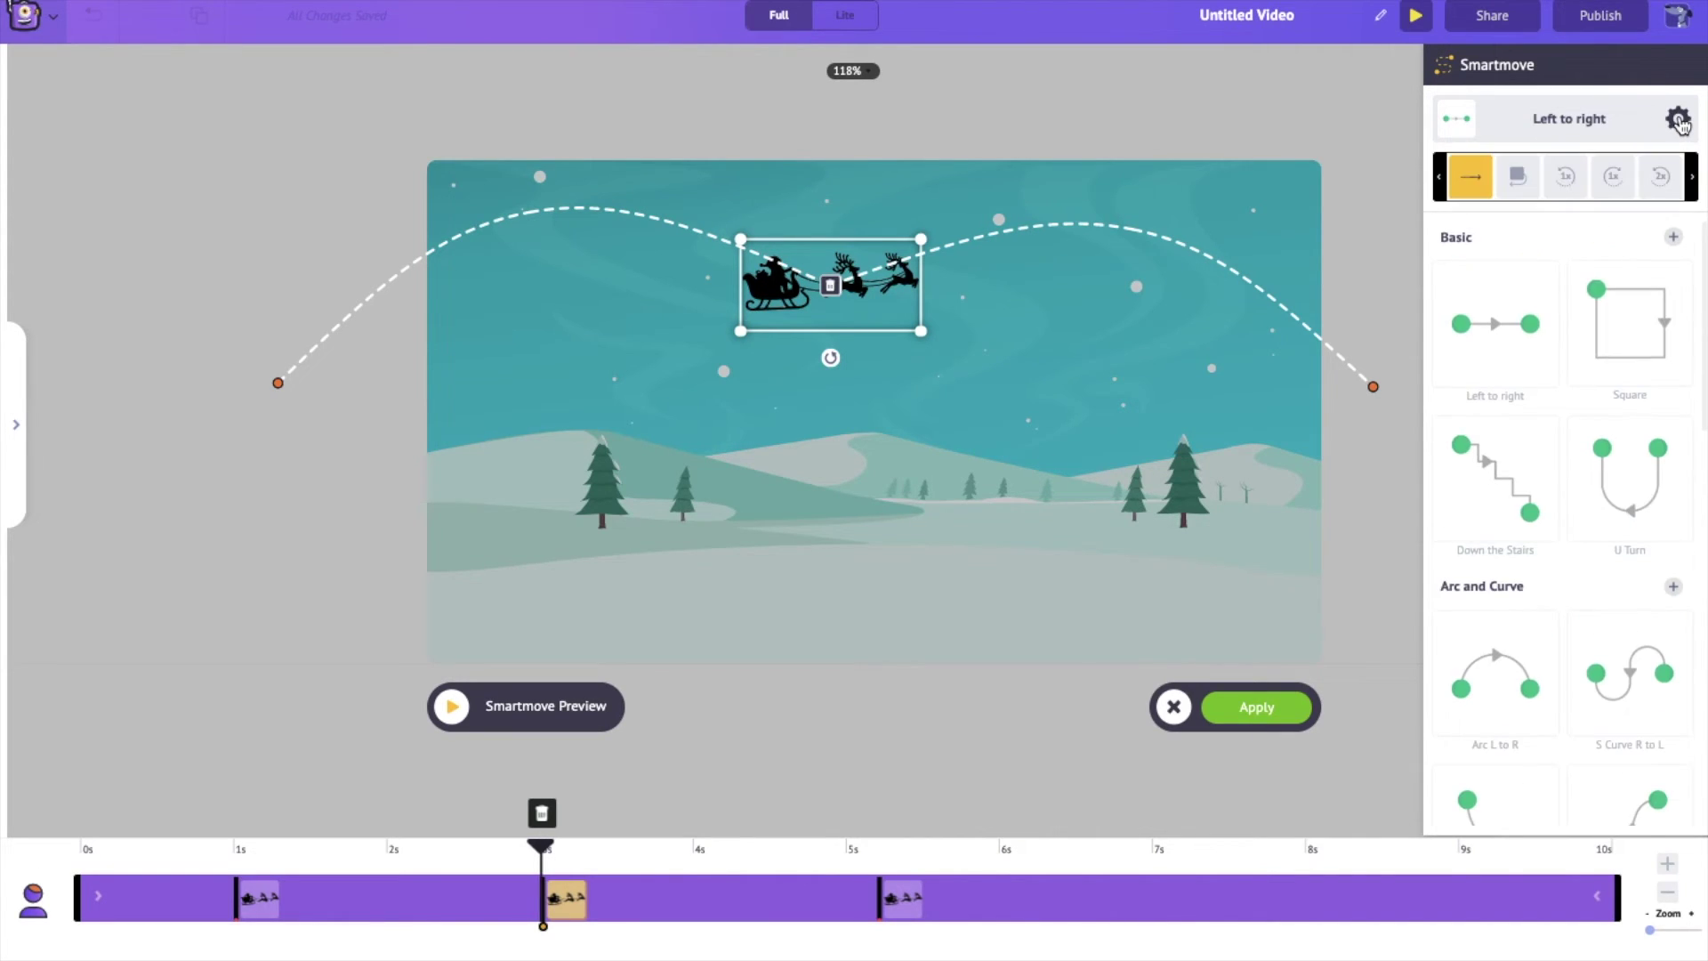
pyautogui.click(1693, 177)
pyautogui.click(1693, 177)
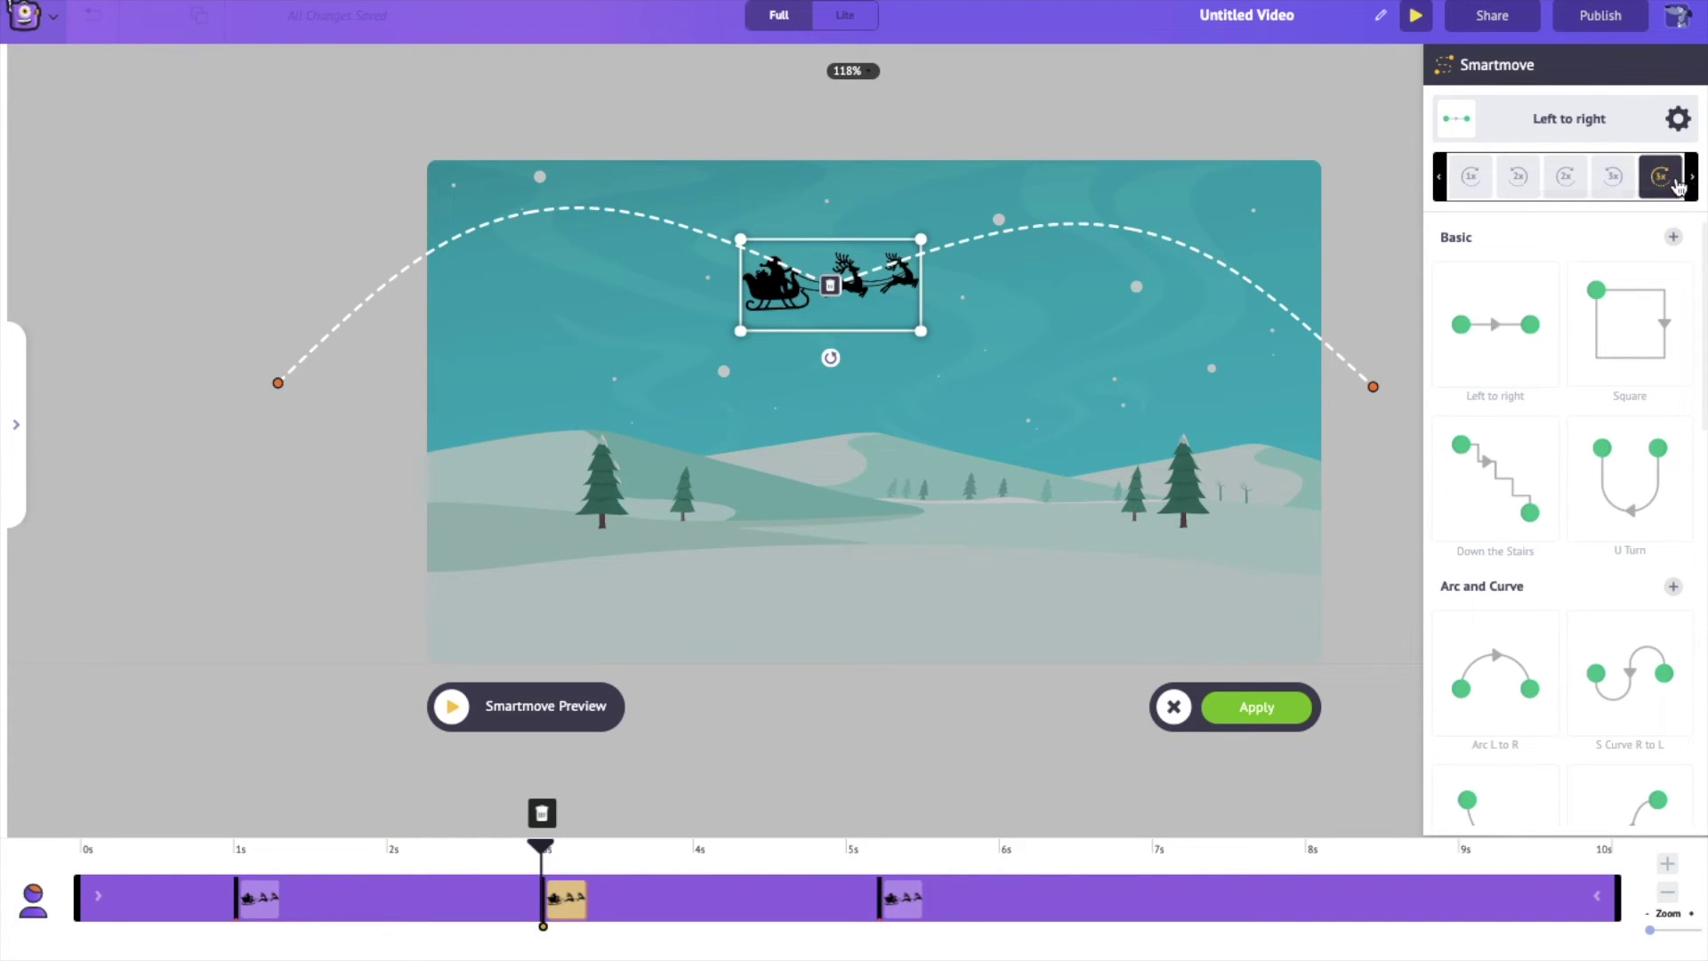
pyautogui.click(1673, 189)
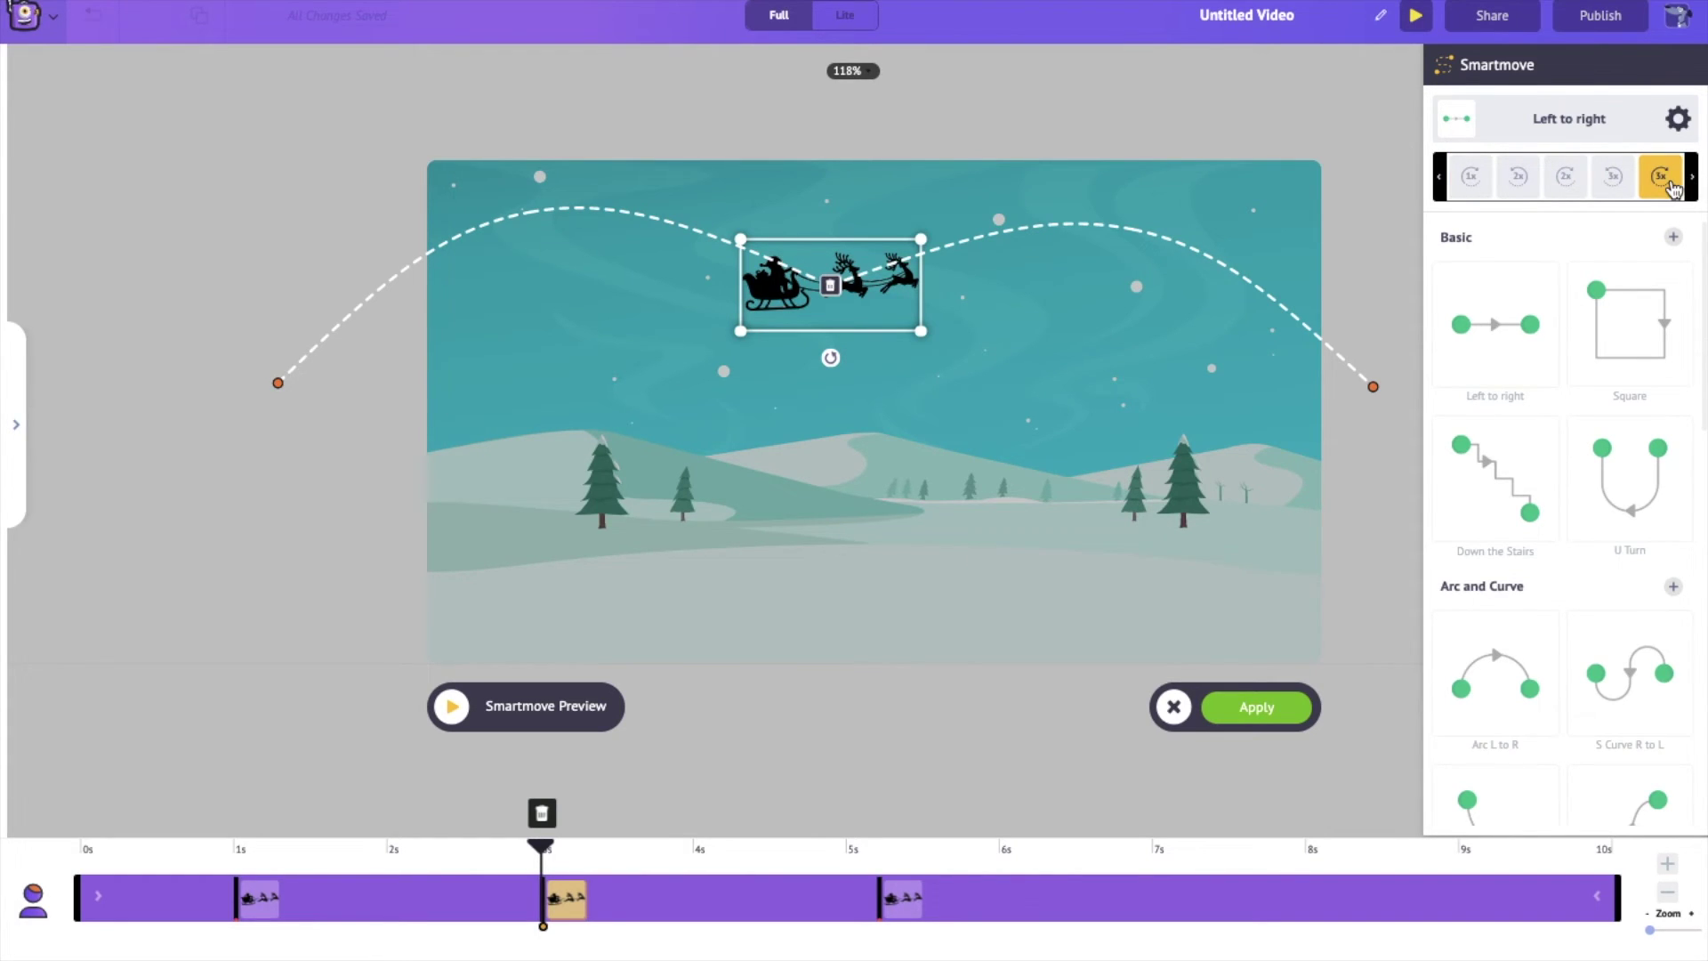
pyautogui.click(1257, 707)
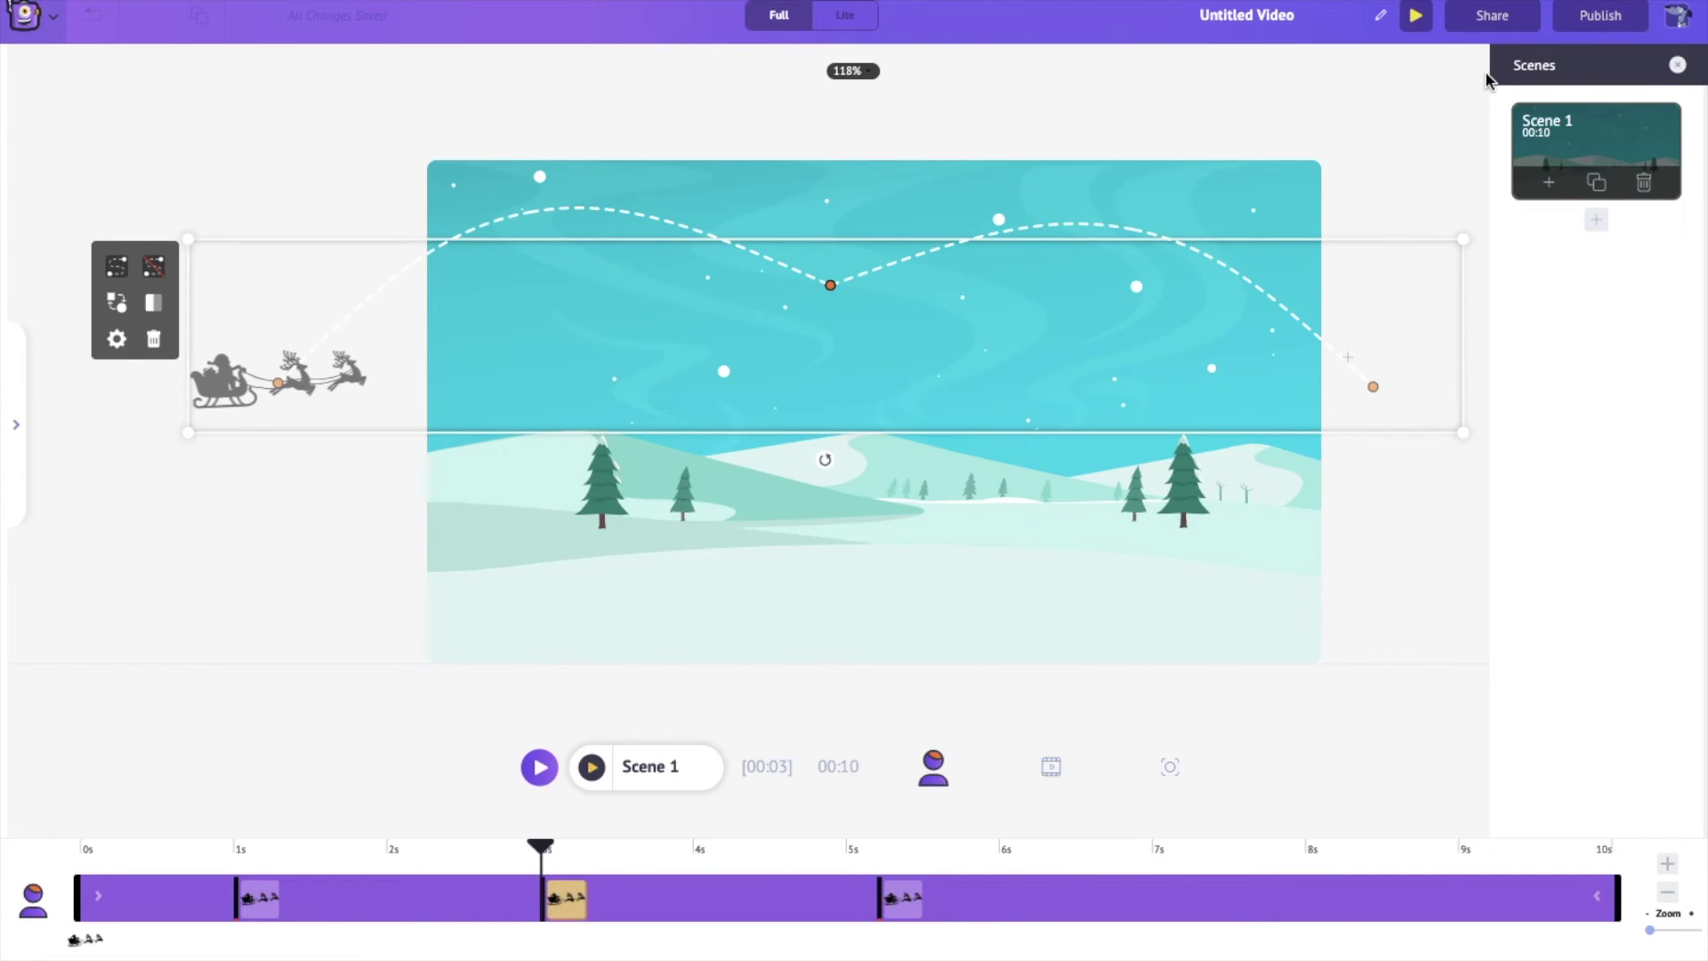
# Preview the finished sleigh animation across the winter scene.
pyautogui.click(1416, 18)
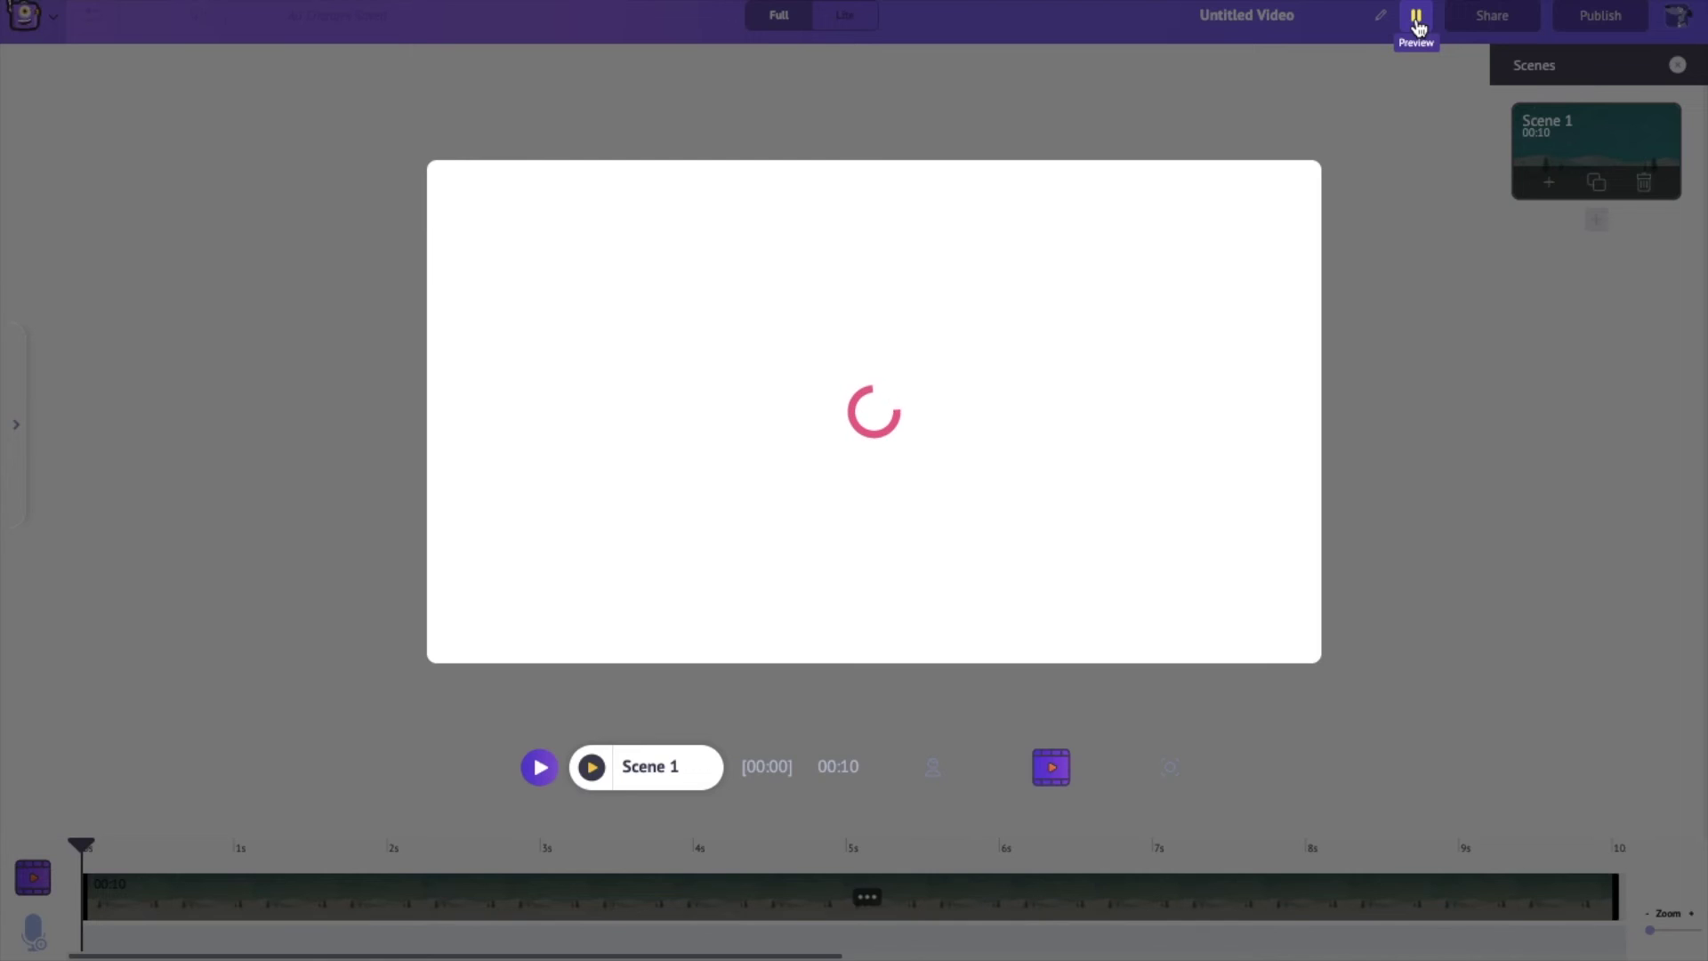